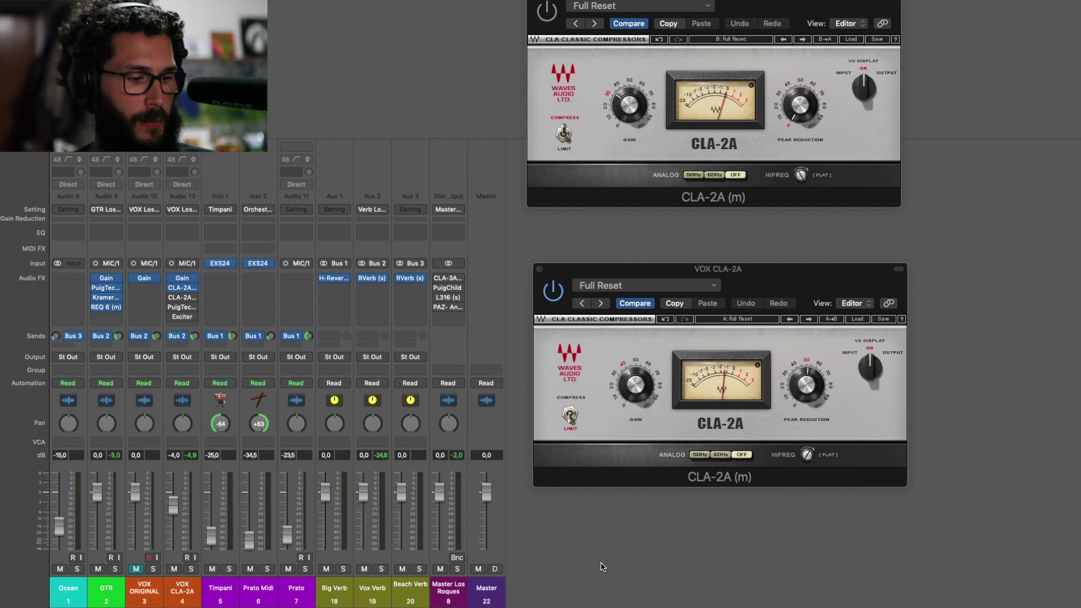
Switch to the browser and read the LA-2A history article, including how it works and the 1962 revision under Evolution and Revisions.
key(super+Tab)
key(super+Tab)
key(super+Tab)
key(super+Tab)
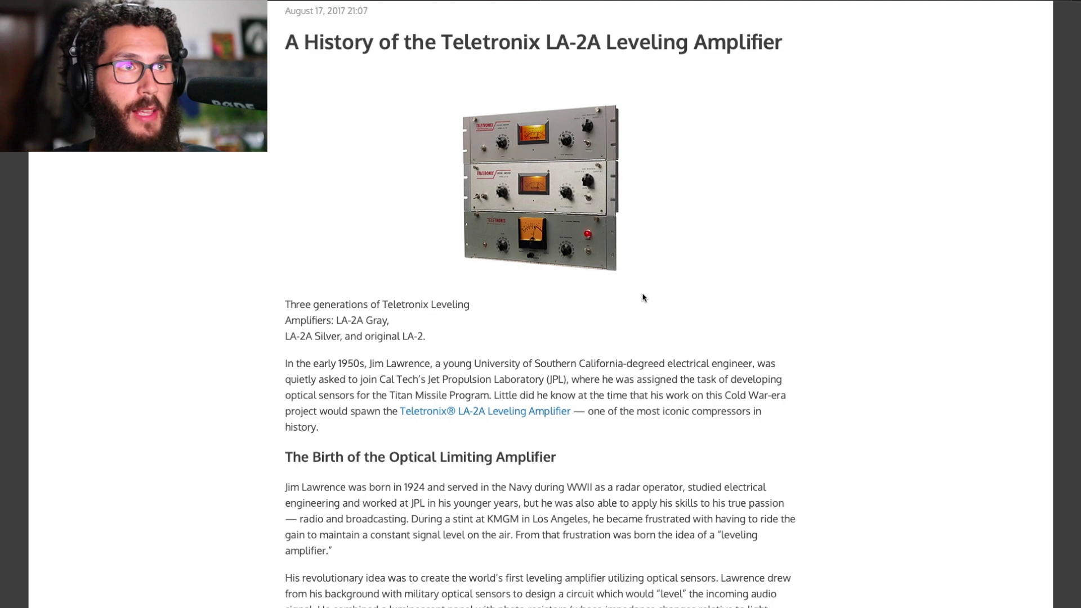
scroll(597, 290, down, 15)
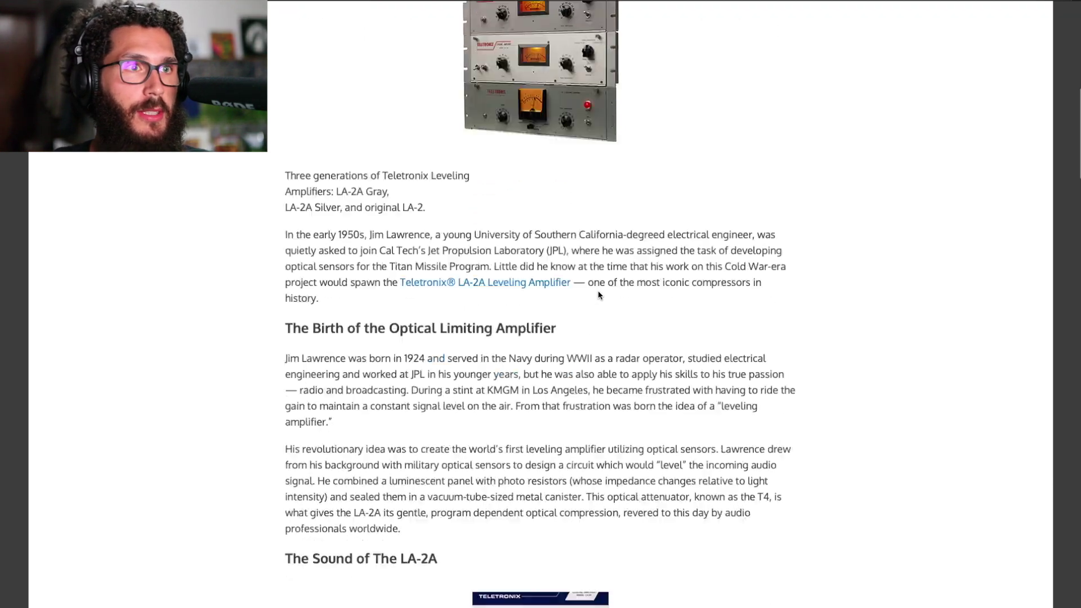
scroll(598, 295, down, 10)
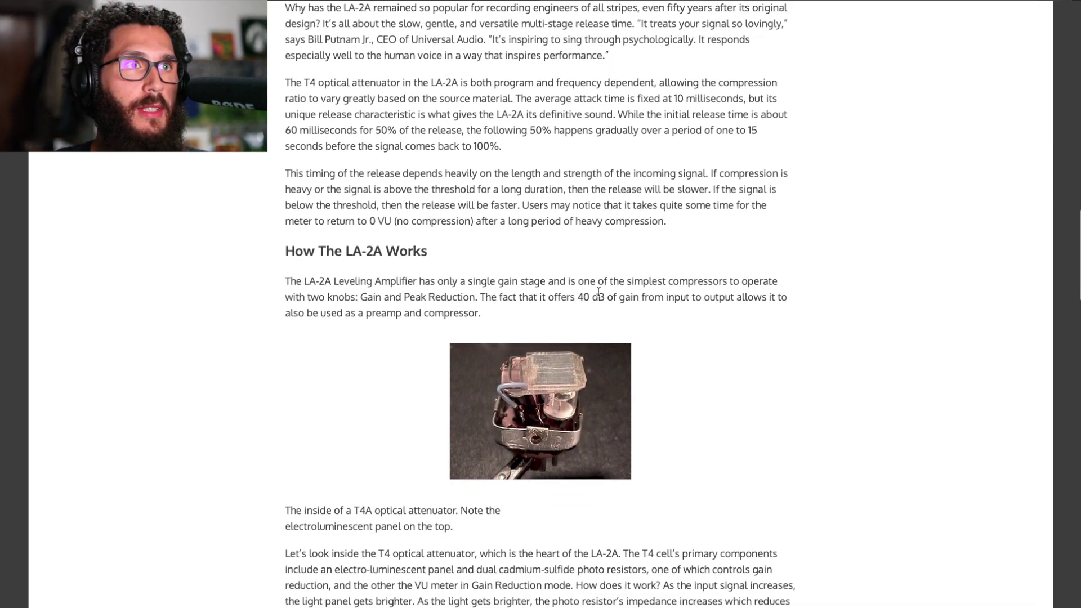
scroll(597, 291, down, 8)
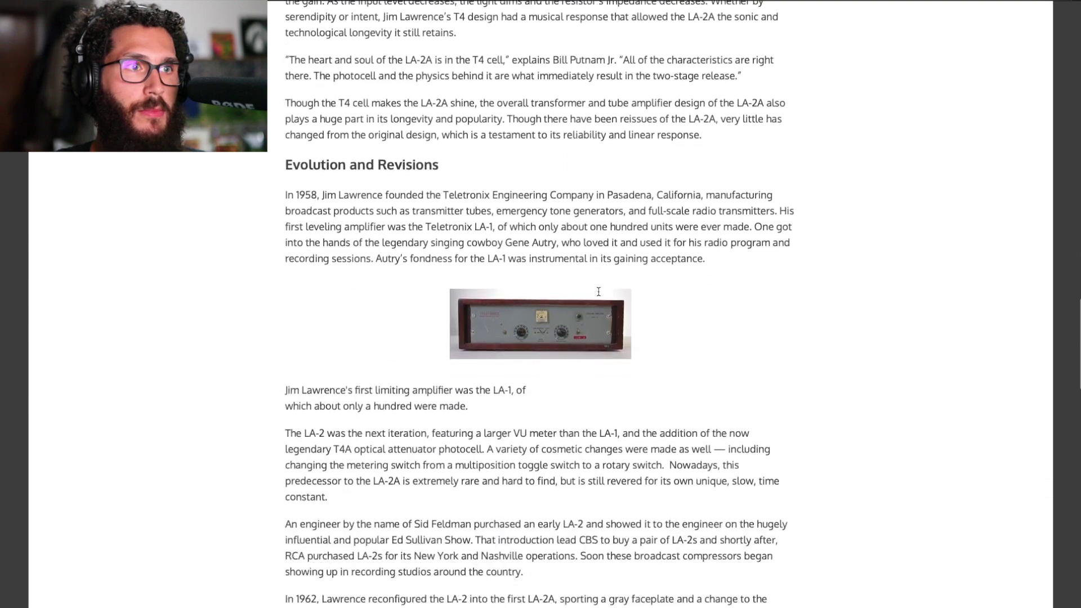
drag(285, 370, 321, 371)
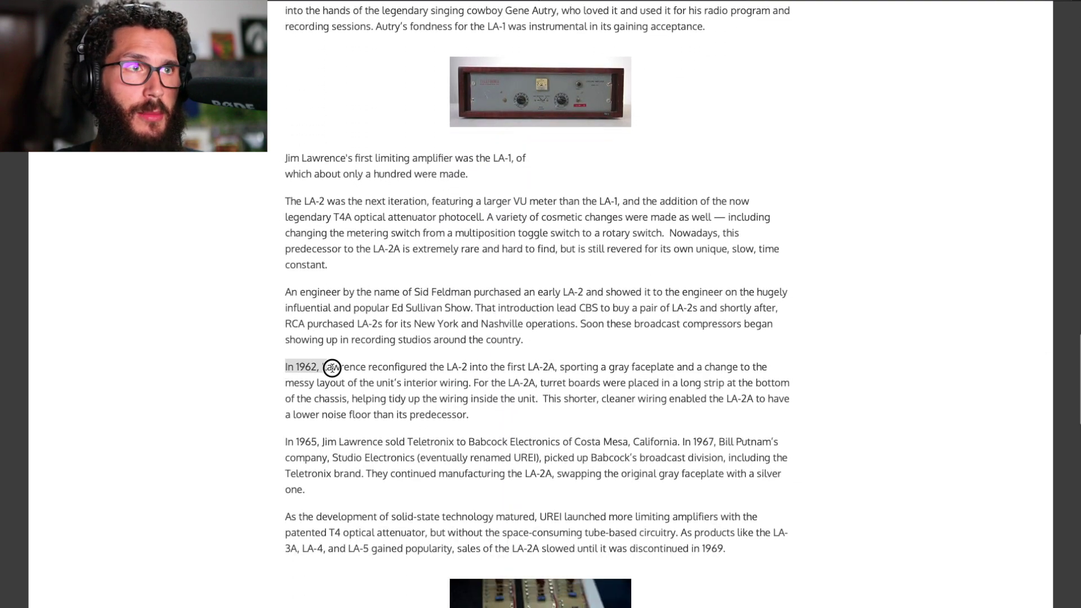
click(443, 372)
scroll(446, 372, up, 2)
scroll(446, 372, up, 20)
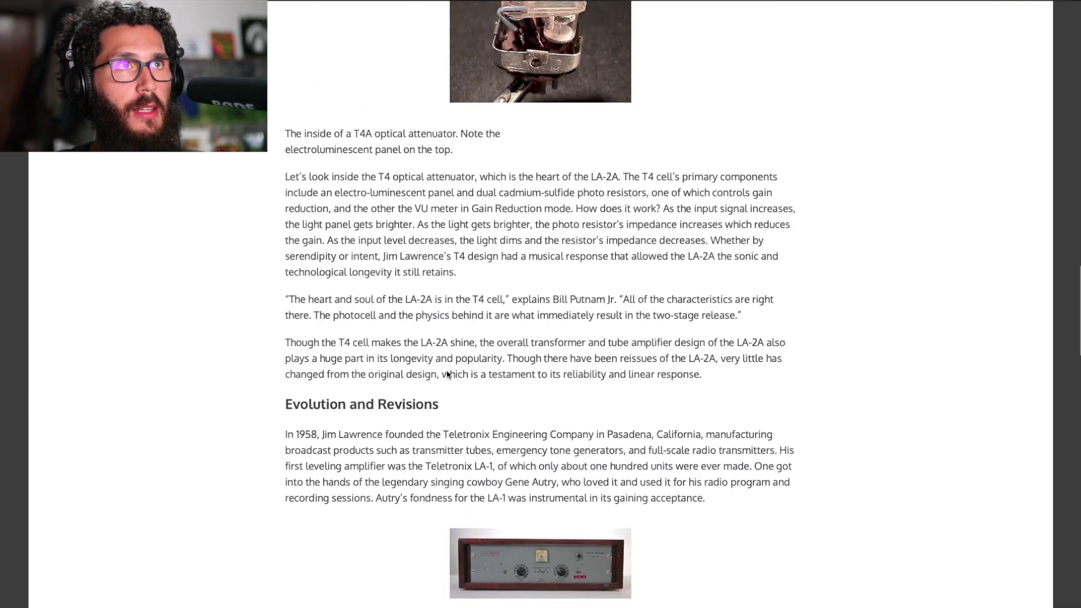
scroll(446, 372, up, 6)
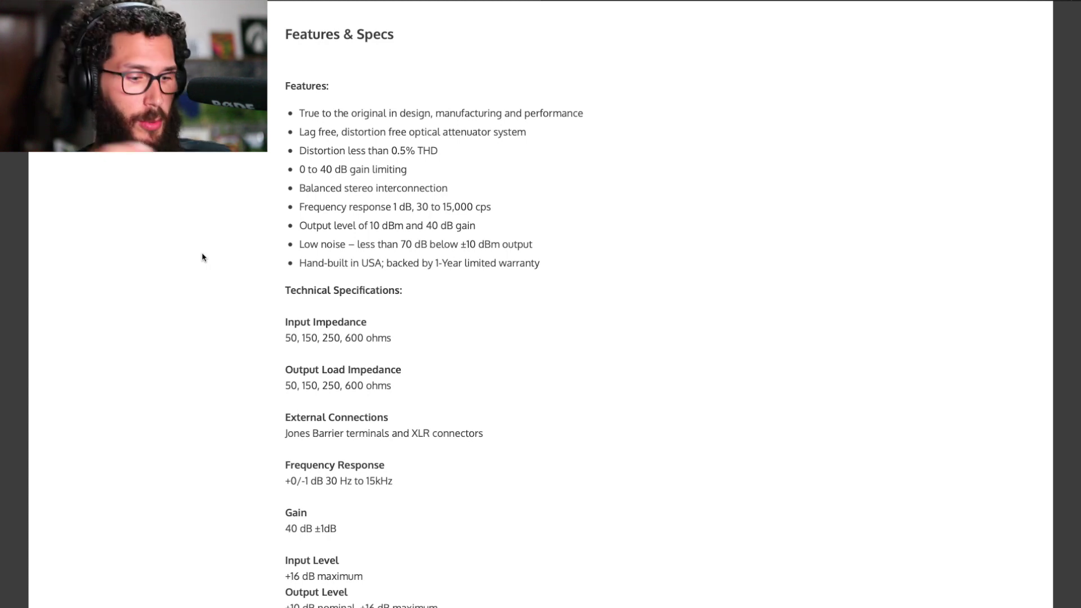
Examine the LA-2A's technical specifications on the Universal Audio support page, focusing on the attack time.
key(super+Tab)
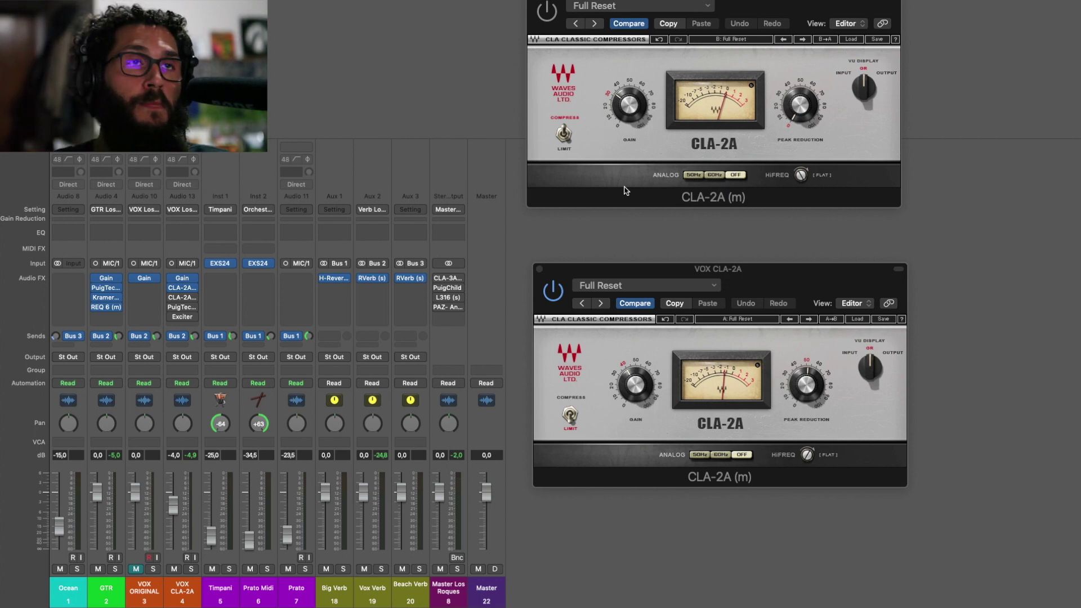
key(super+Tab)
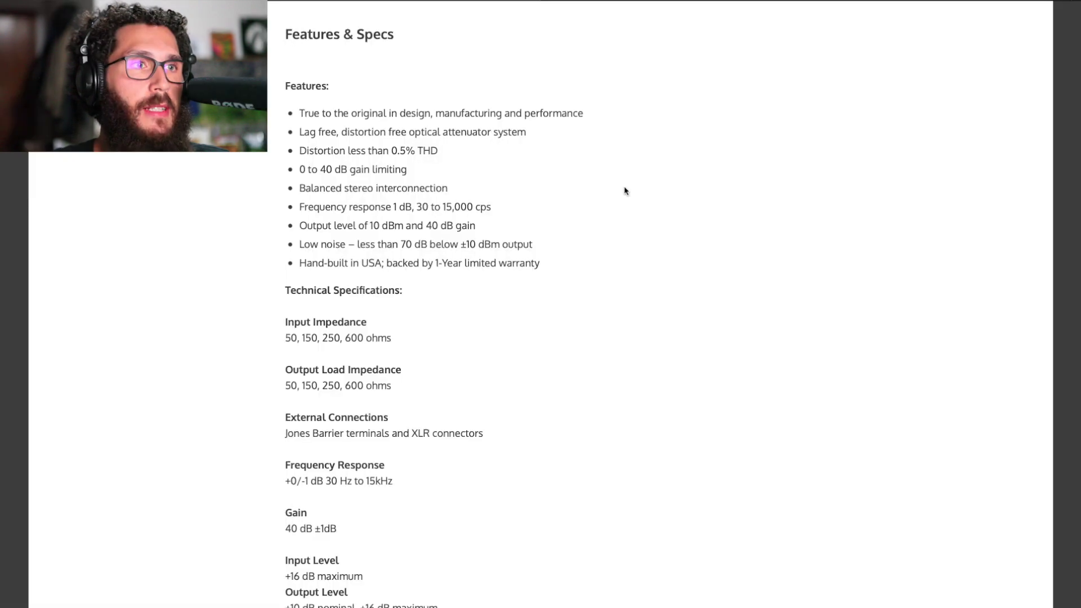
scroll(187, 367, down, 10)
scroll(203, 363, down, 2)
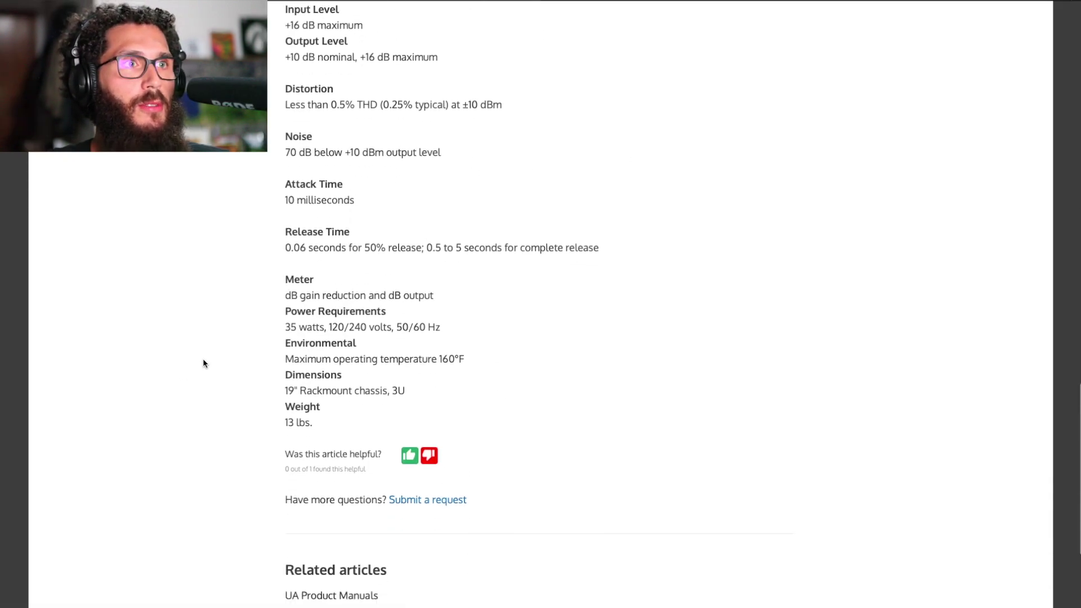
scroll(203, 363, up, 2)
click(354, 310)
drag(354, 310, 273, 299)
click(273, 299)
click(399, 308)
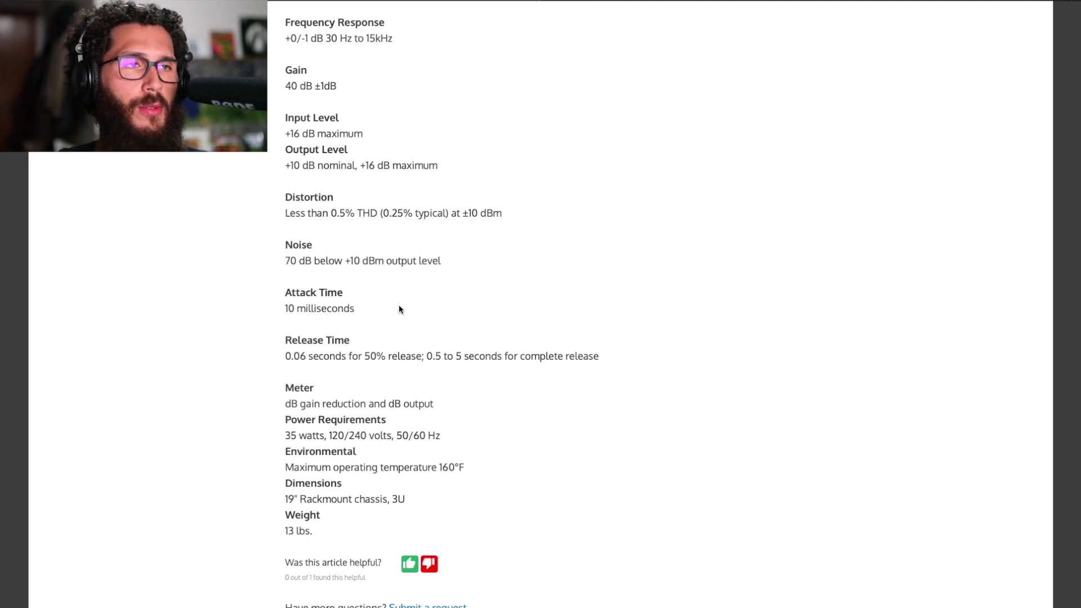
Look at the LA-2A hardware photo and the heading area of the Universal Audio support page.
scroll(424, 325, up, 15)
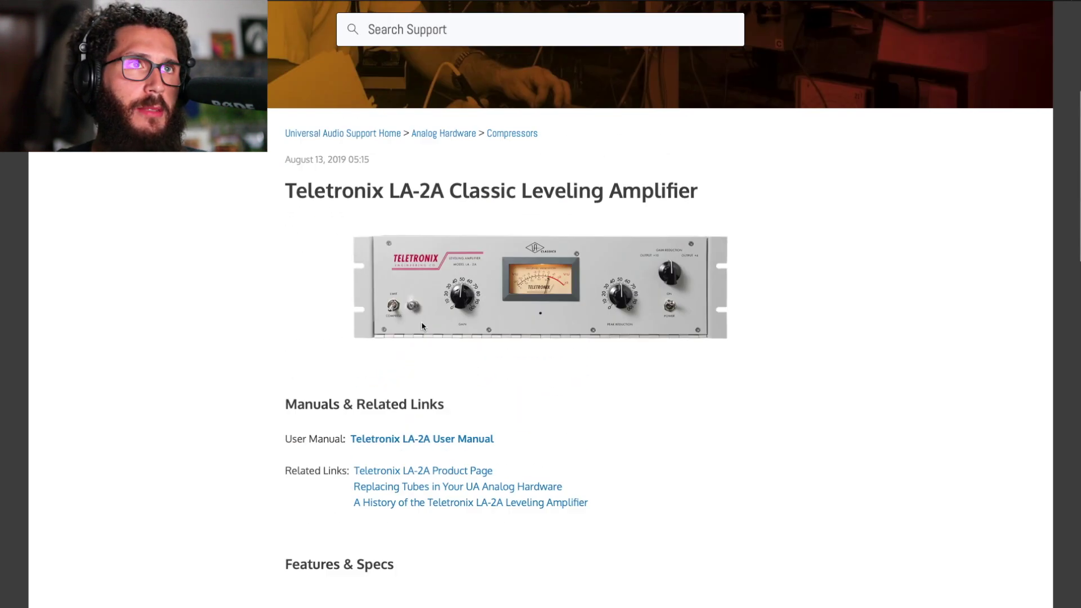
scroll(423, 325, up, 2)
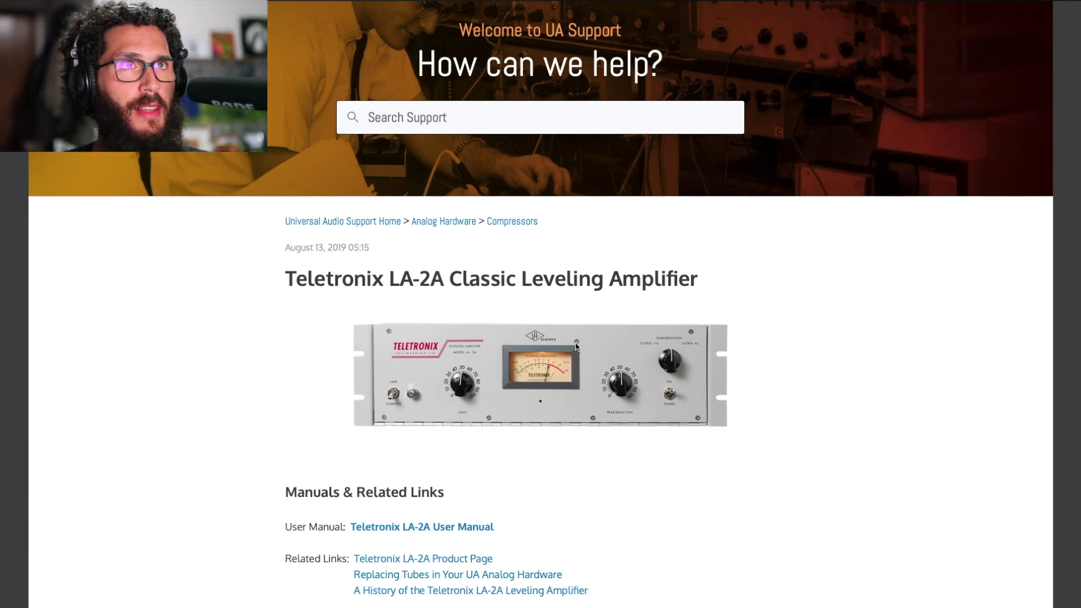
scroll(575, 346, up, 4)
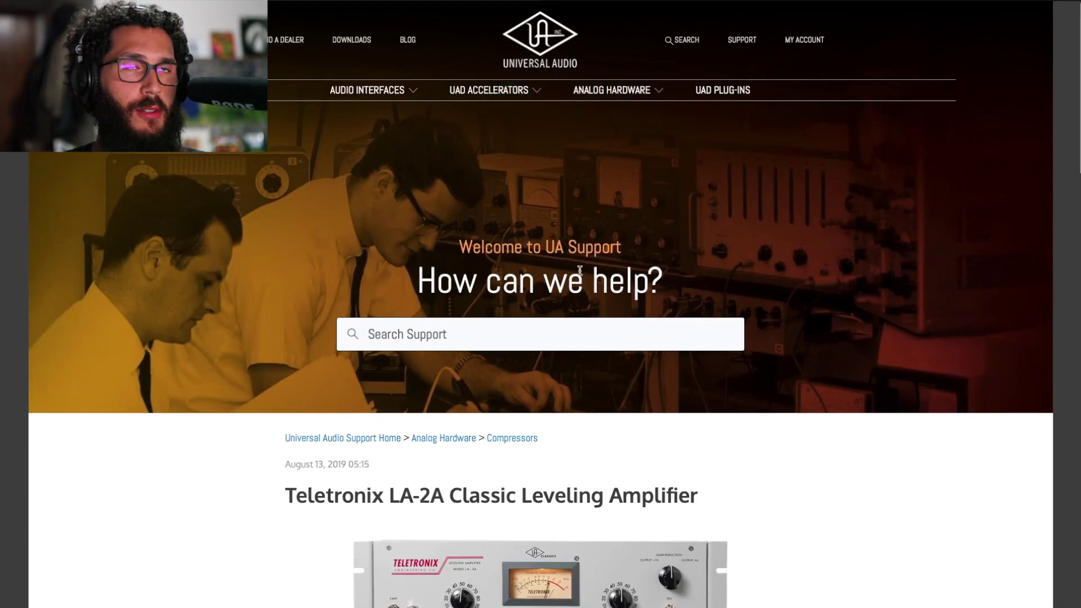
scroll(591, 283, down, 3)
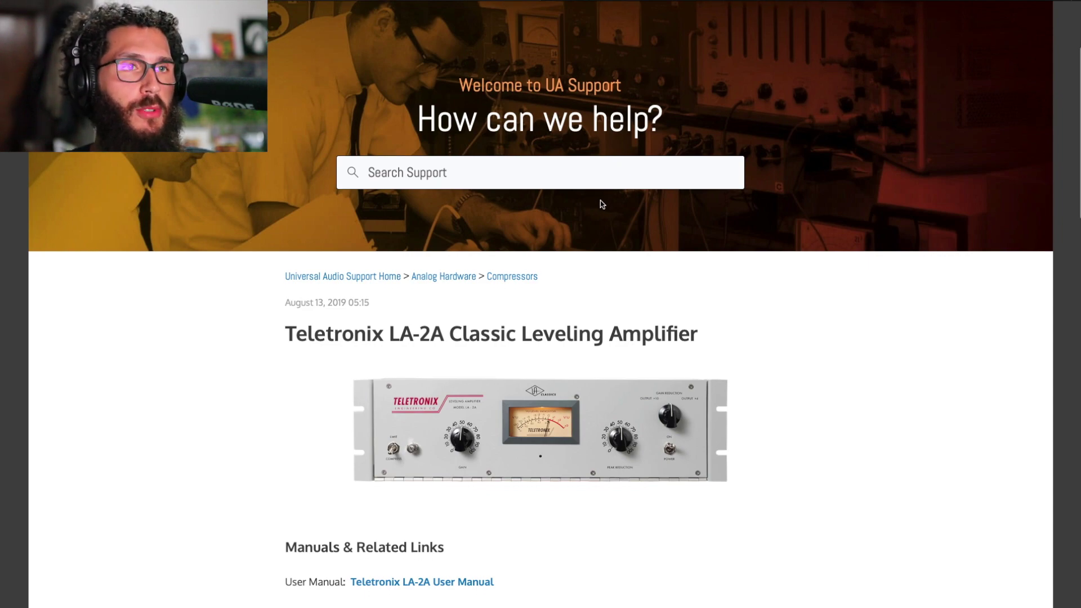
scroll(596, 208, down, 2)
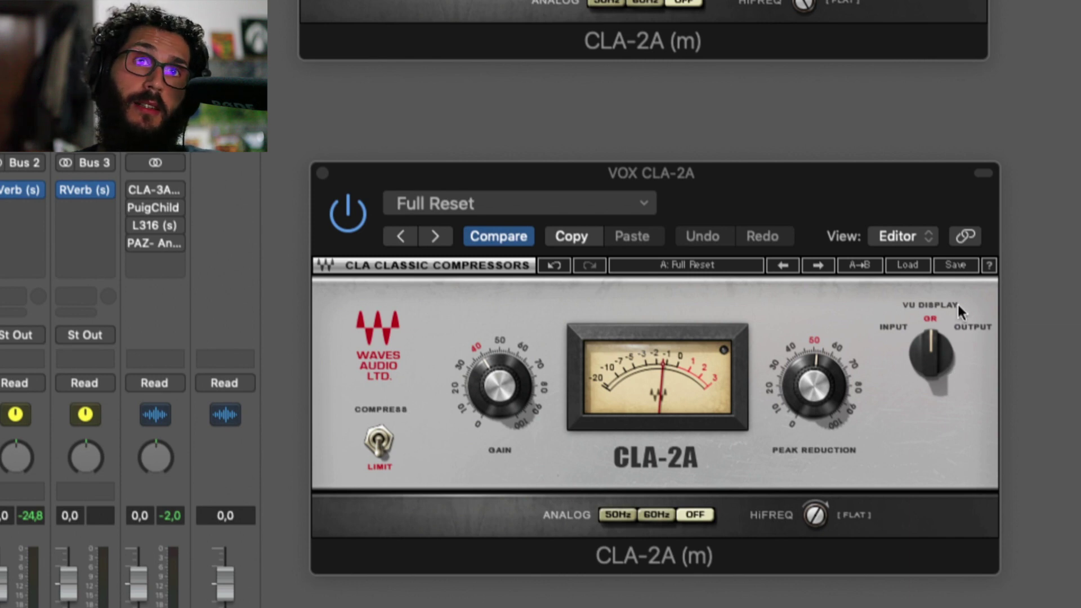
Try the VOX CLA-2A compressor's VU display on Input, GR and Output.
click(892, 331)
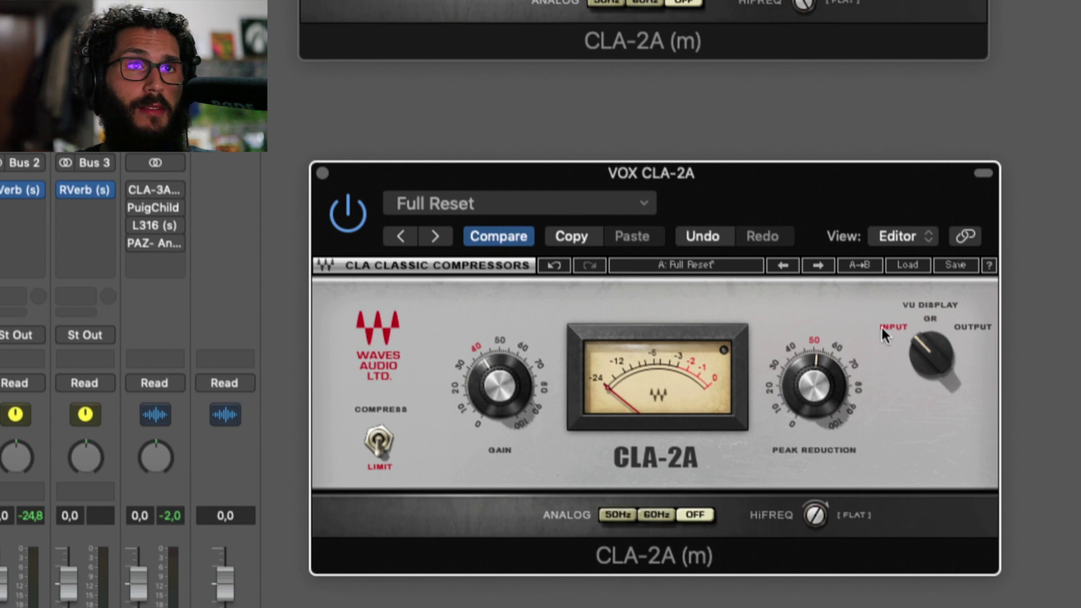
click(931, 319)
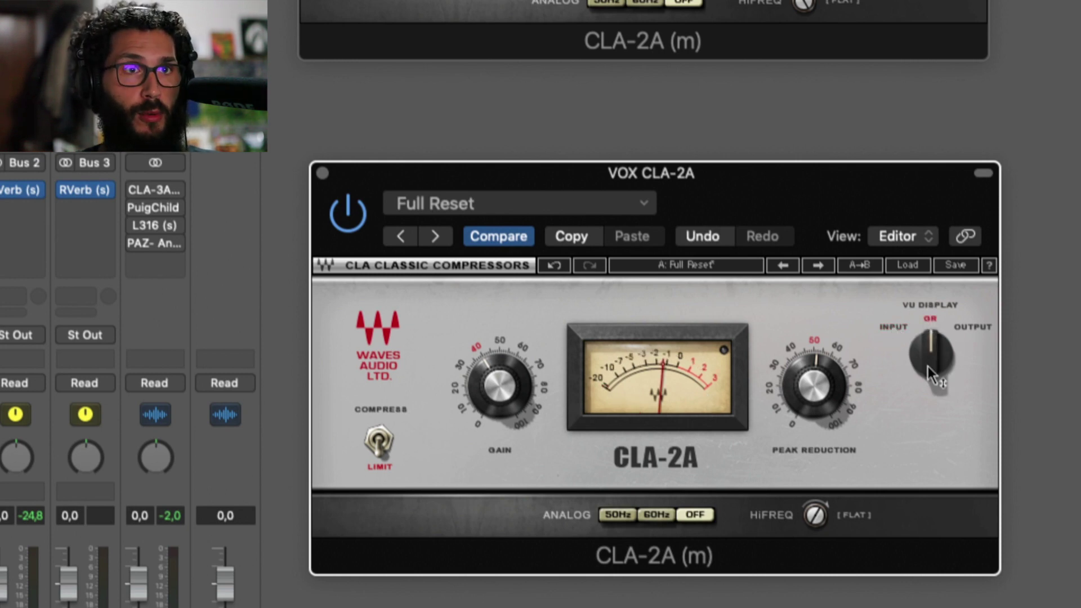
click(973, 329)
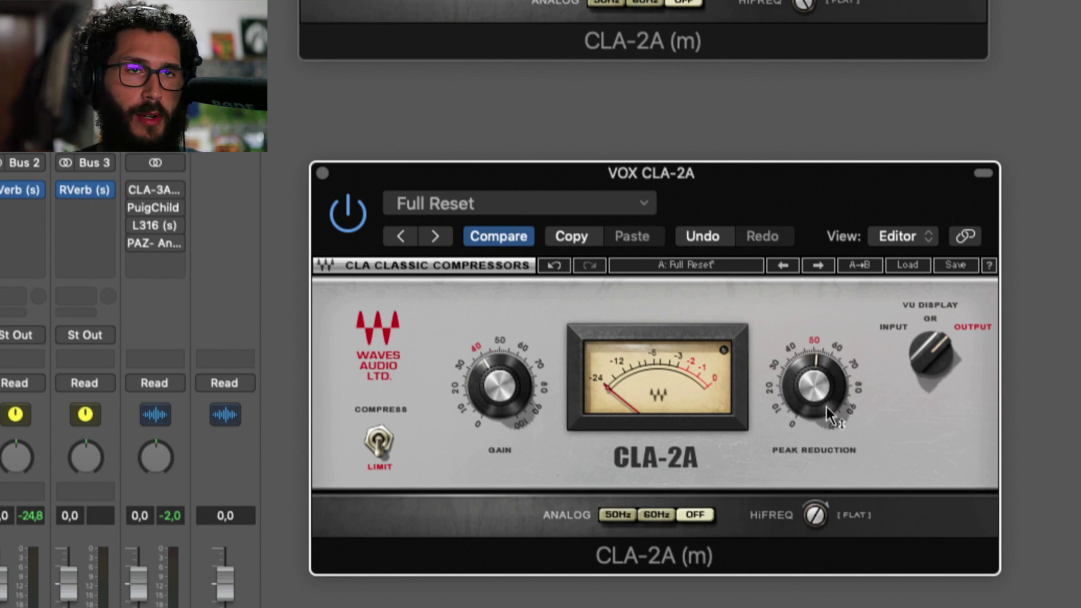
Load the Full Reset factory preset into setup B of the VOX CLA-2A compressor and set its VU display to Output.
mouse_move(809, 385)
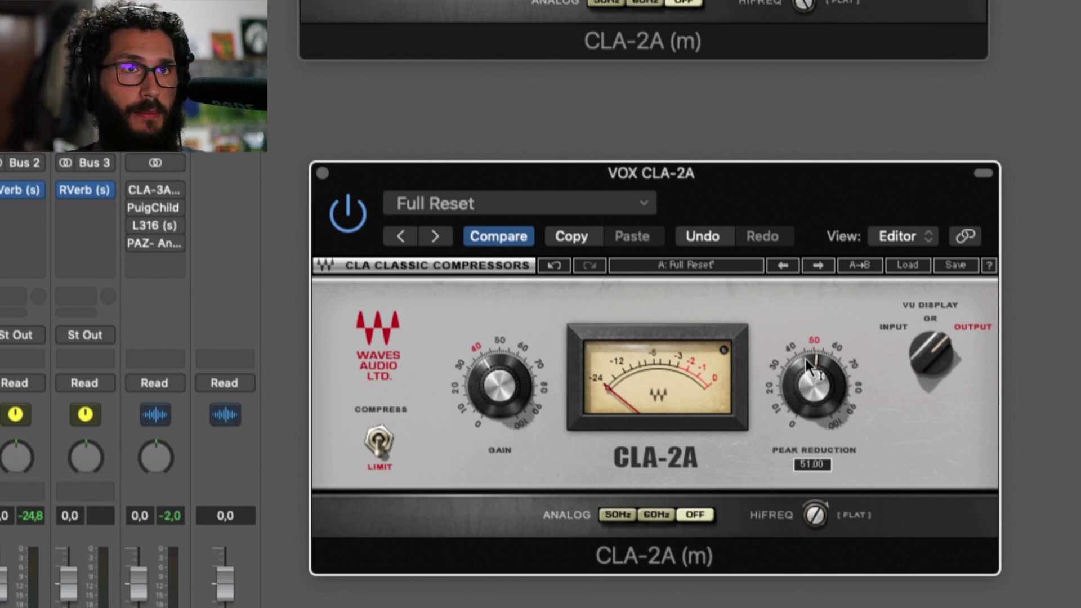
click(680, 266)
click(904, 267)
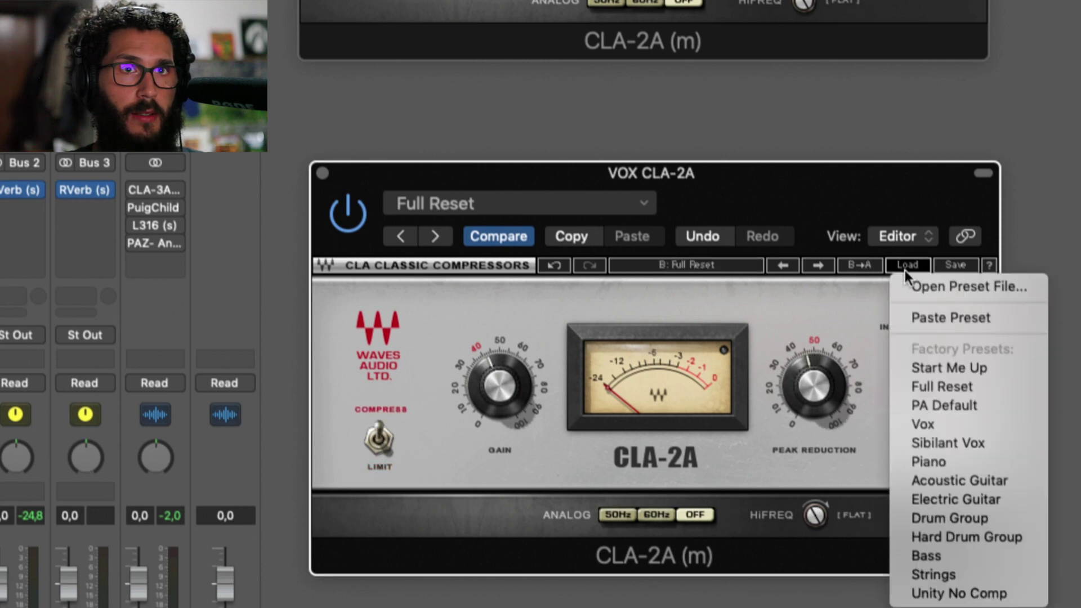
click(917, 379)
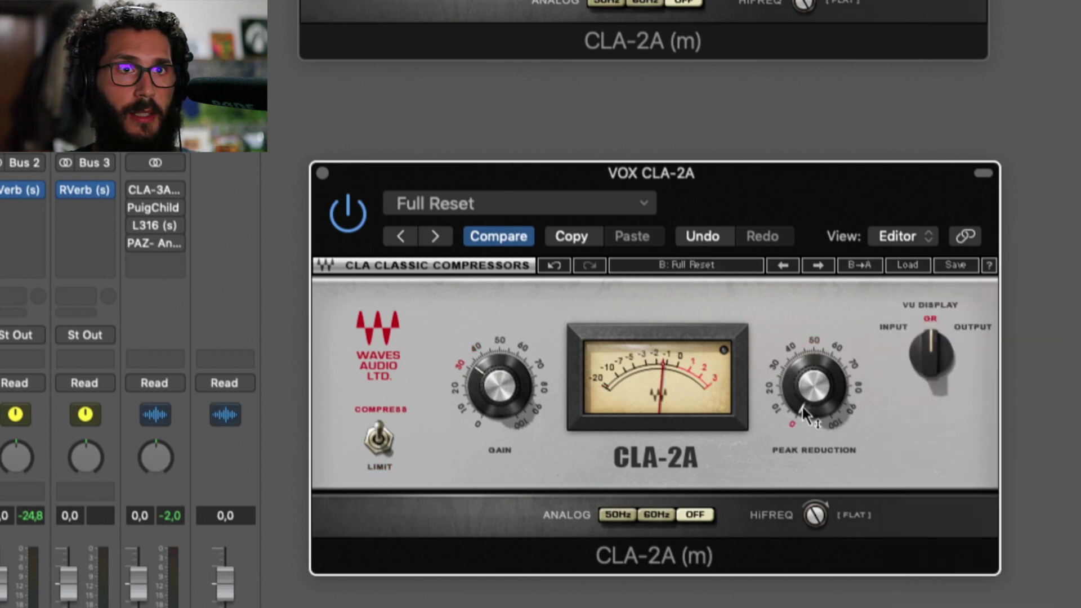
mouse_move(809, 364)
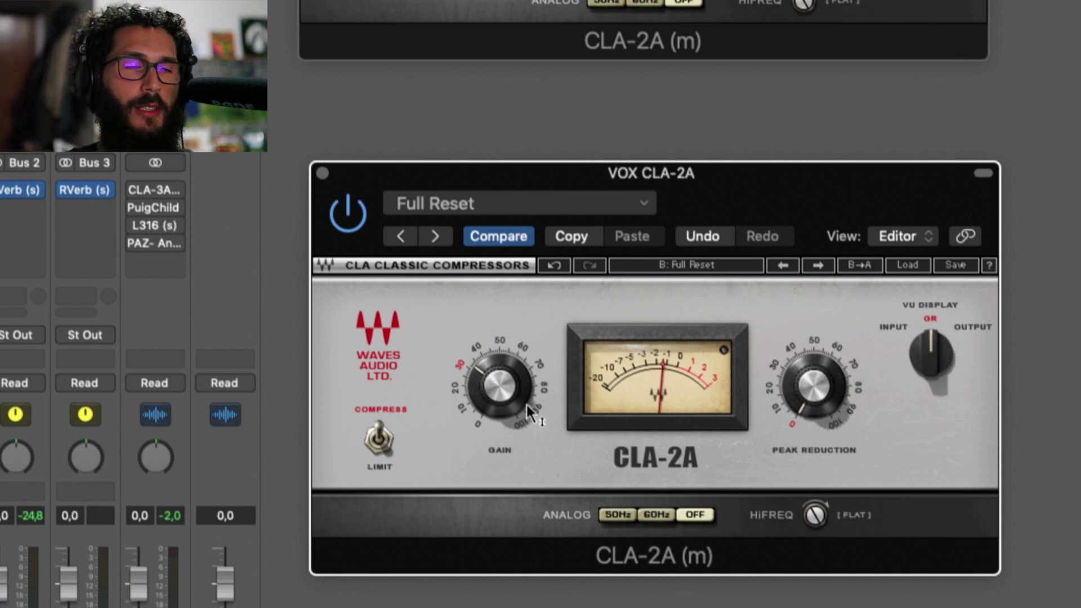
mouse_move(526, 404)
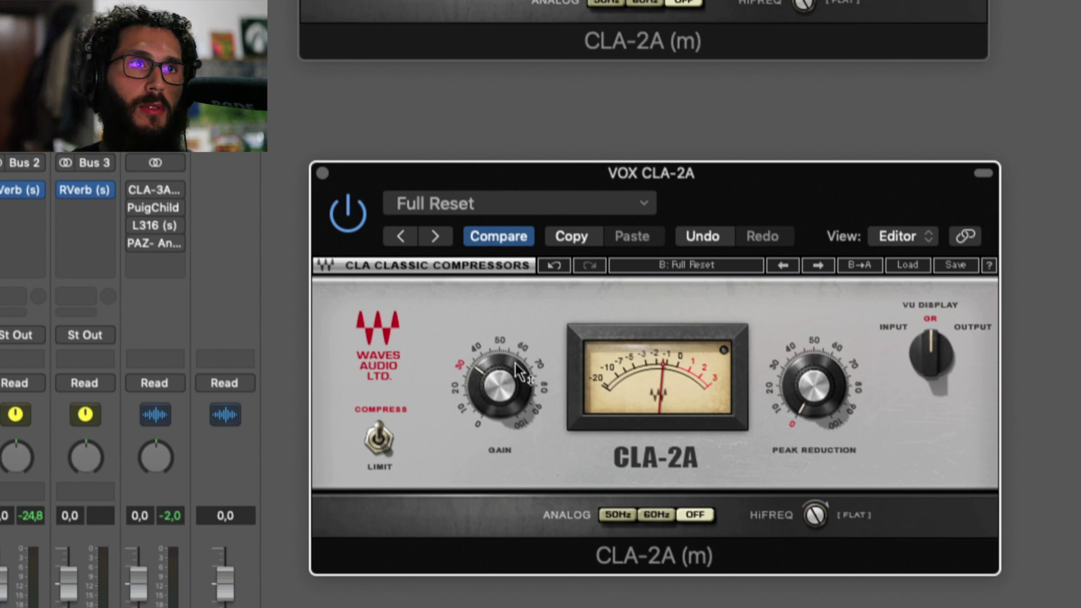
click(973, 328)
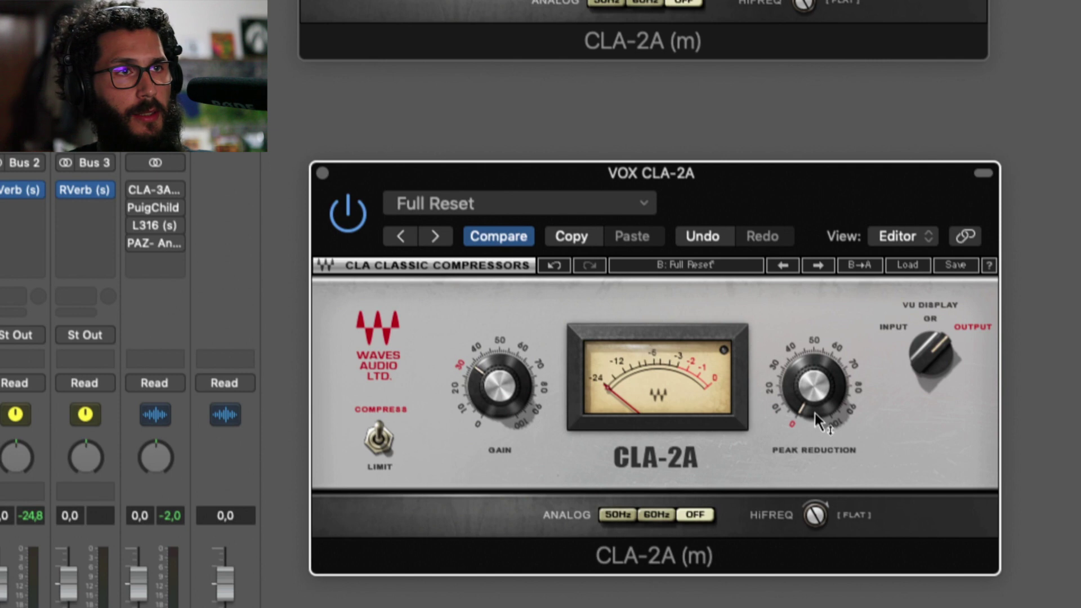
mouse_move(805, 417)
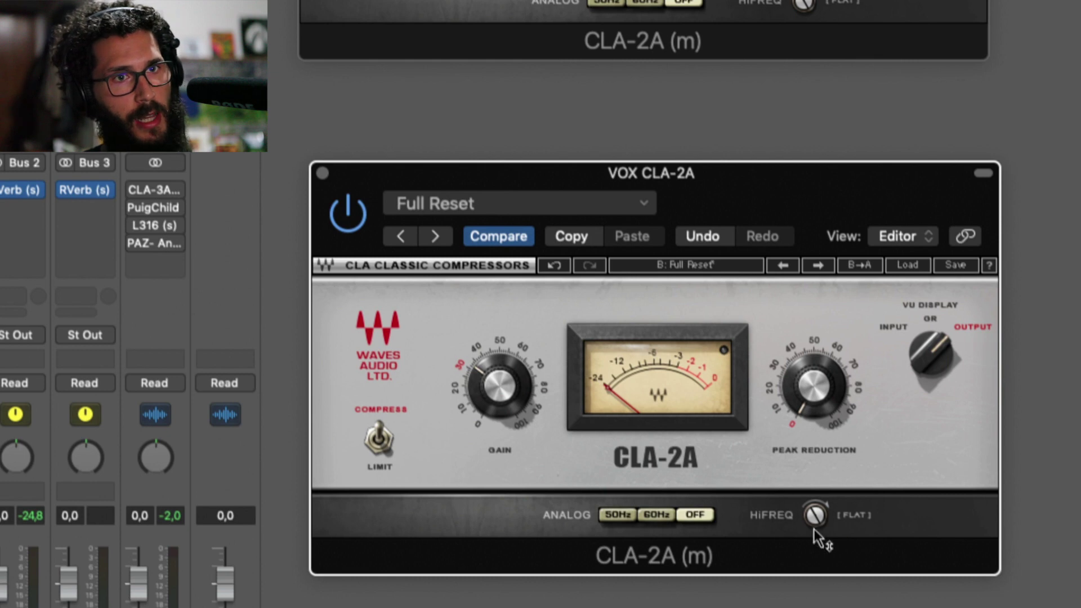
Lower the VOX CLA-2A compressor's HiFreq to 0, and set it back to 100.
mouse_move(813, 528)
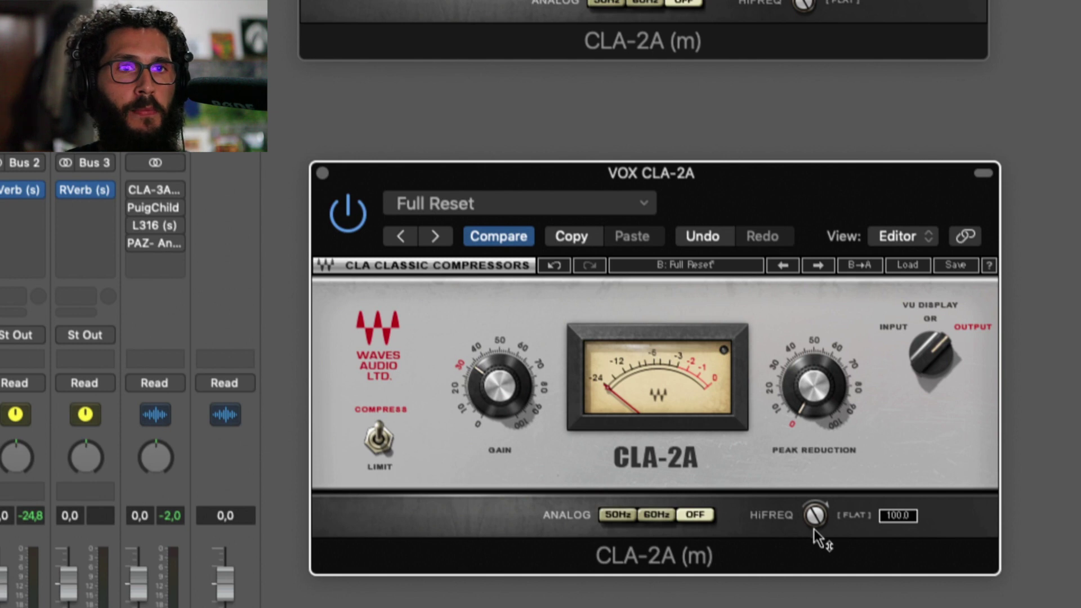
click(814, 515)
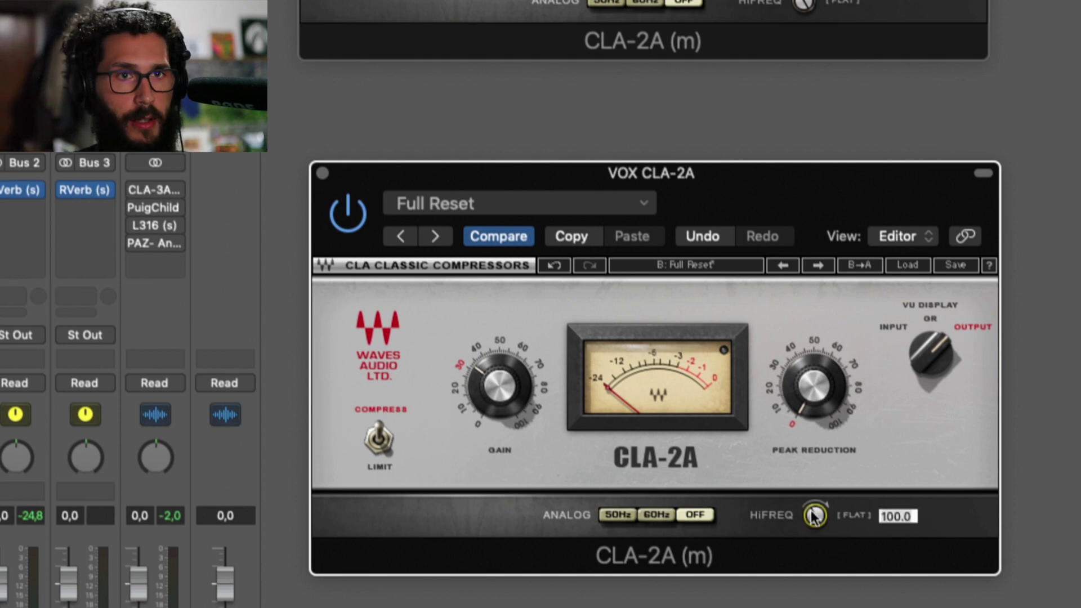
drag(814, 515, 814, 569)
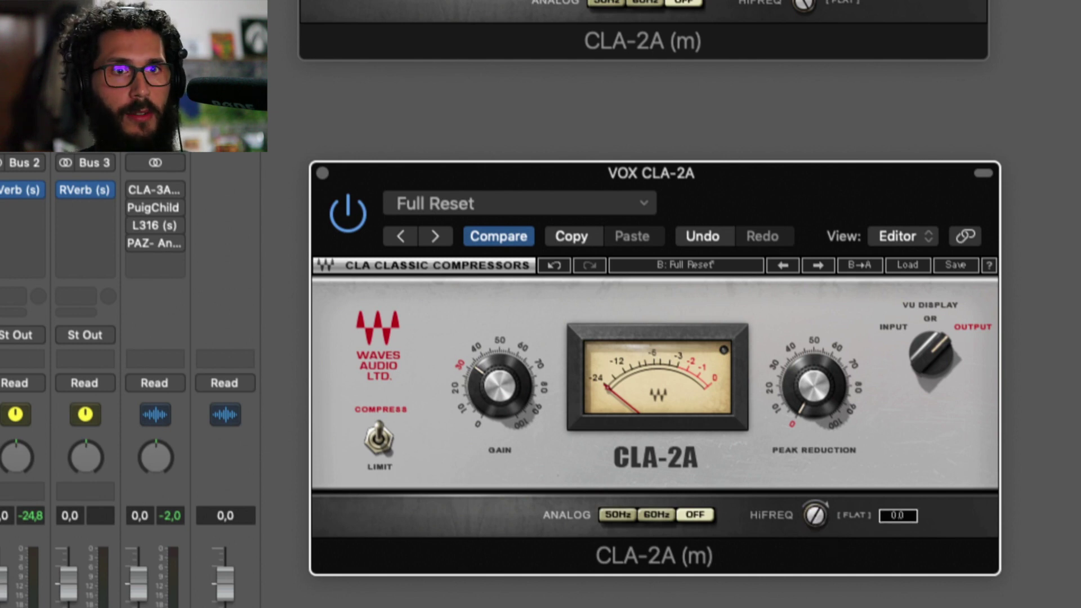
click(815, 519)
text(100)
key(Return)
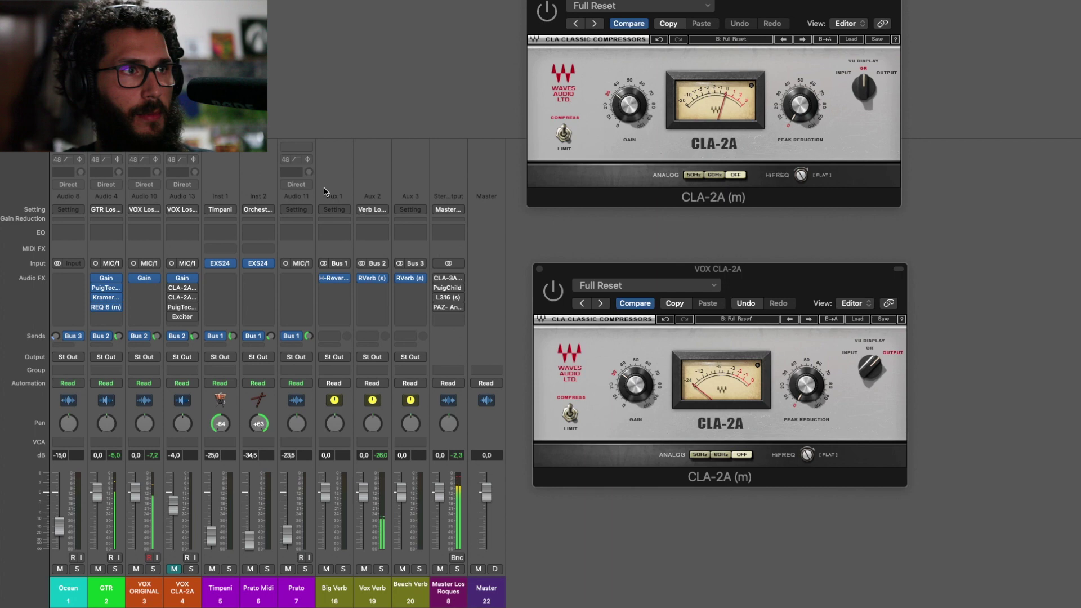
Hide the mixer to view the vocal regions in the tracks area, and show the mixer again.
key(x)
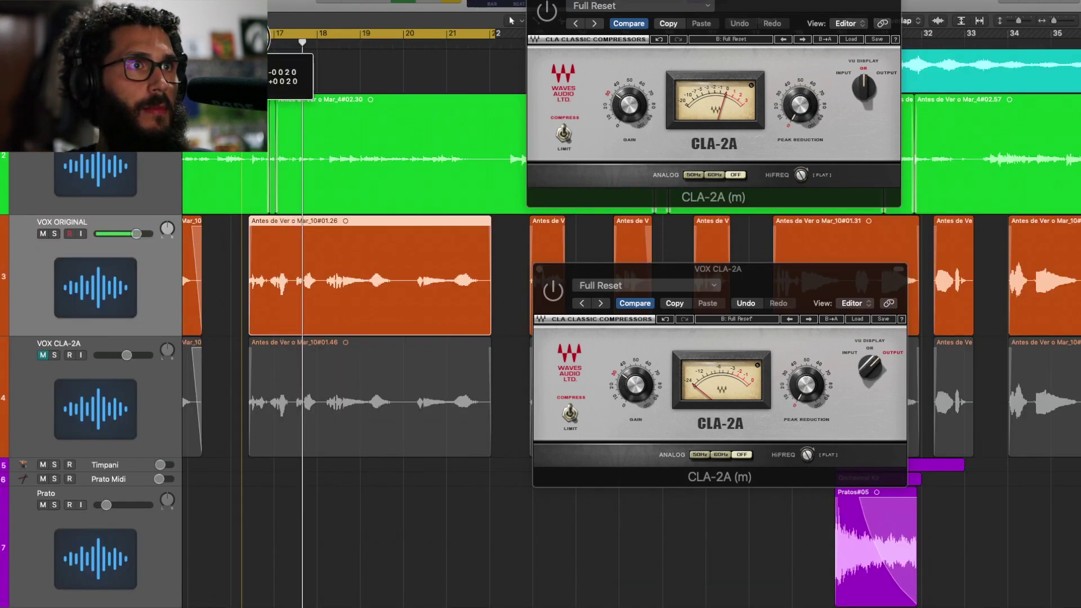
mouse_move(495, 35)
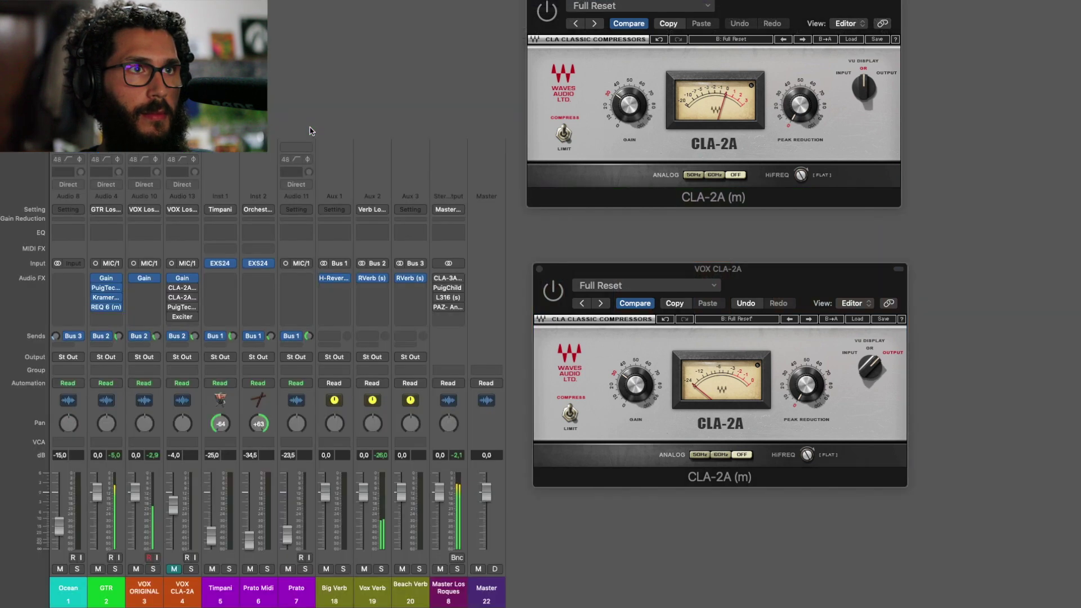
key(x)
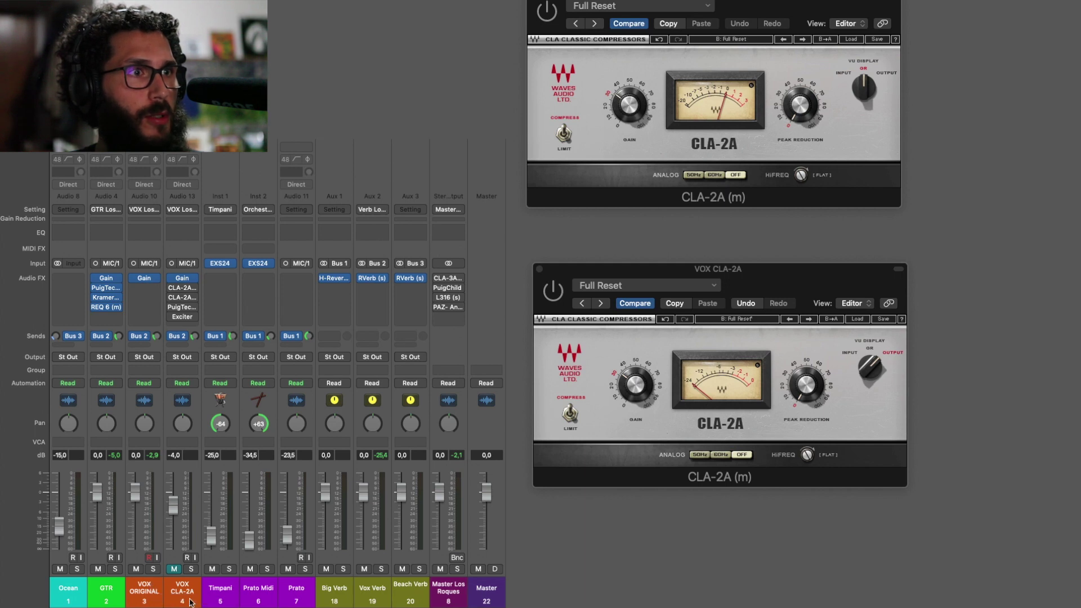
Swap the mute from VOX CLA-2A to VOX ORIGINAL and enable the first CLA-2A insert on the VOX CLA-2A channel.
click(174, 569)
click(136, 569)
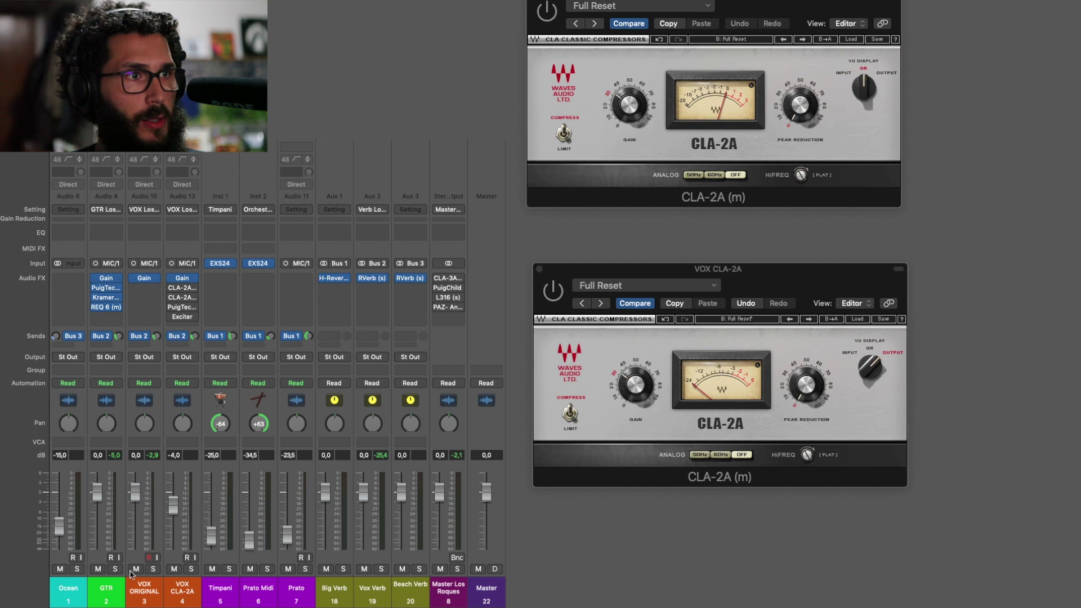
click(186, 290)
click(186, 290)
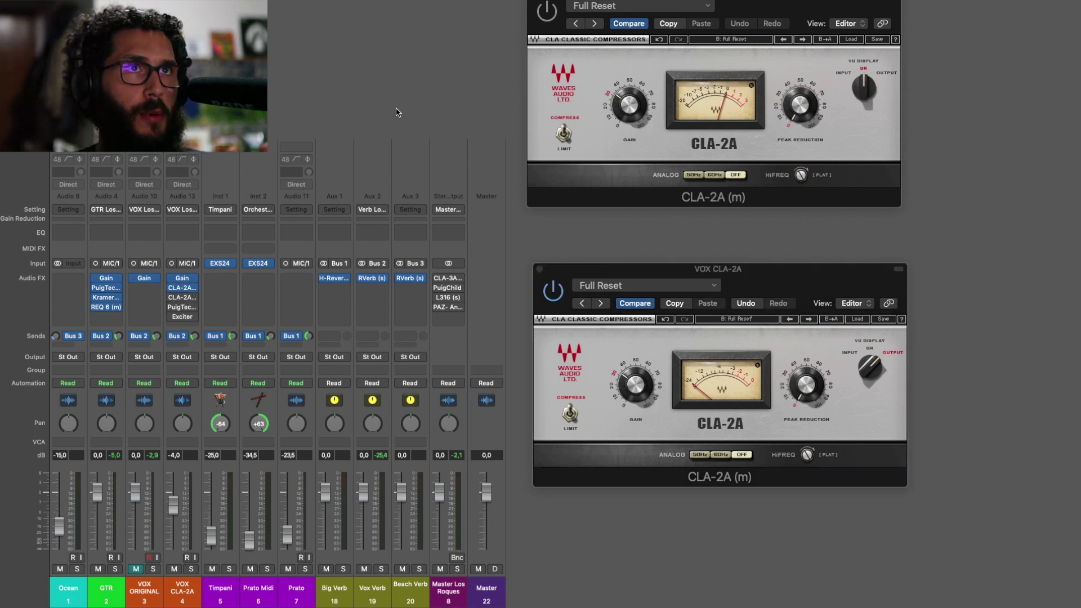
Close the extra CLA-2A window, reposition the VOX CLA-2A compressor, and switch its VU display to GR and on to Input.
key(super+w)
drag(632, 270, 495, 103)
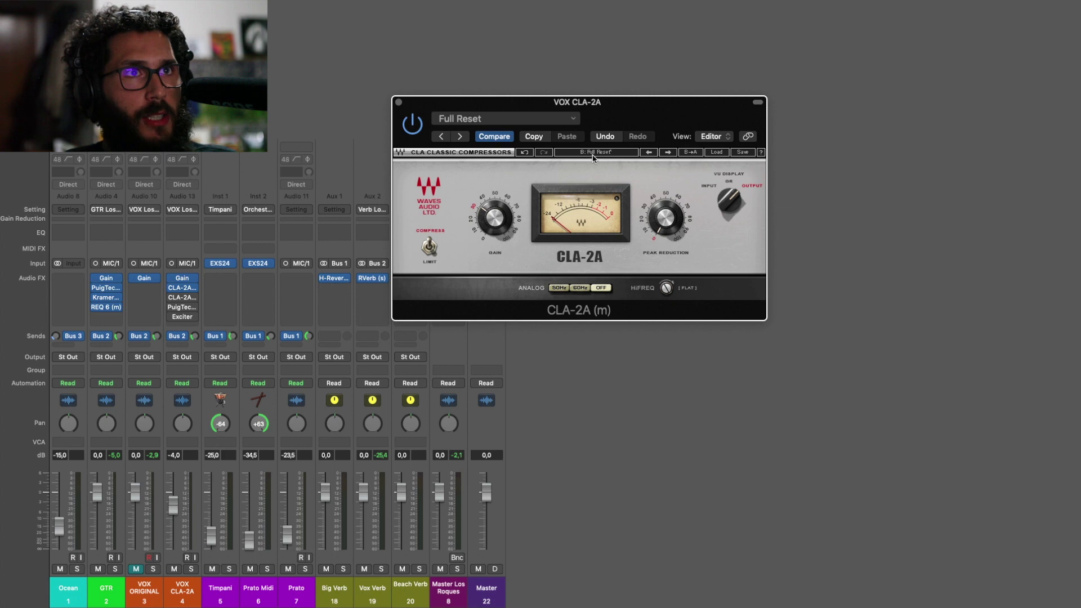
click(720, 154)
click(728, 219)
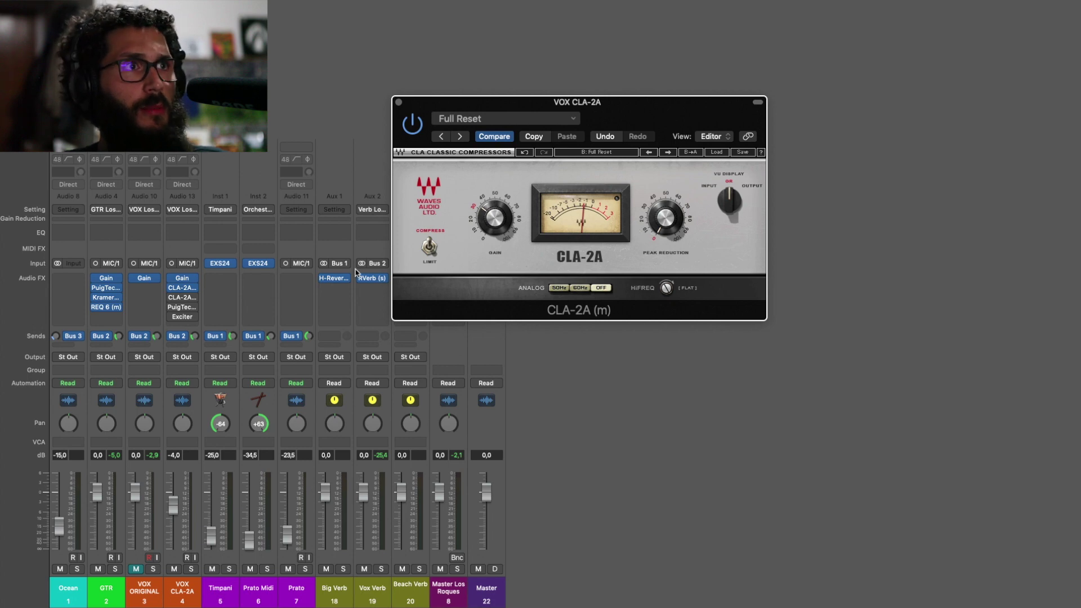
click(711, 191)
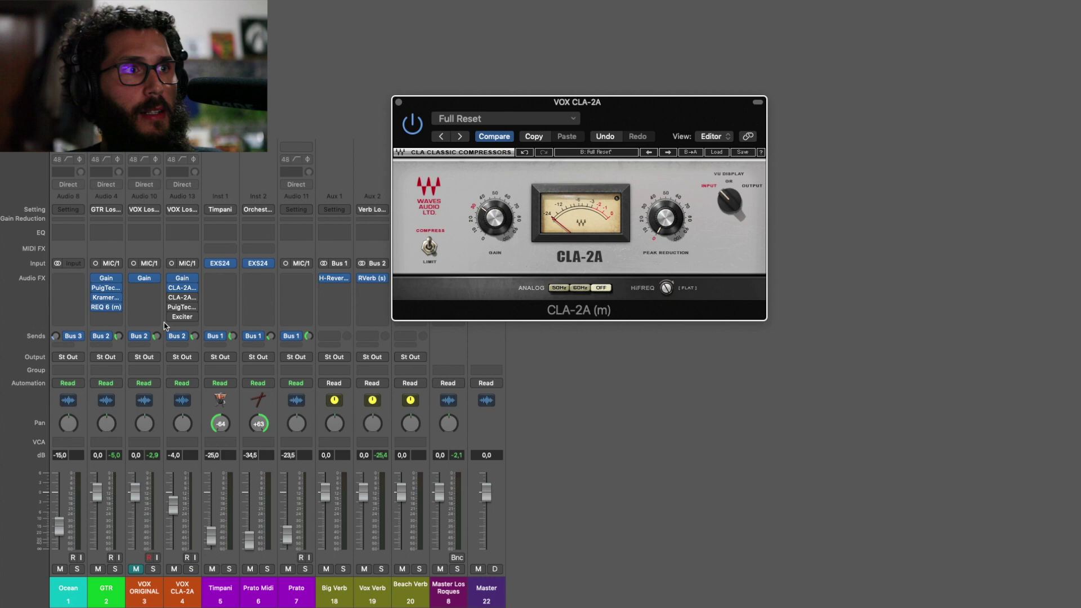
Solo the VOX CLA-2A channel and play it with its Gain insert bypassed and re-enabled to compare the compressor's input level.
mouse_move(171, 281)
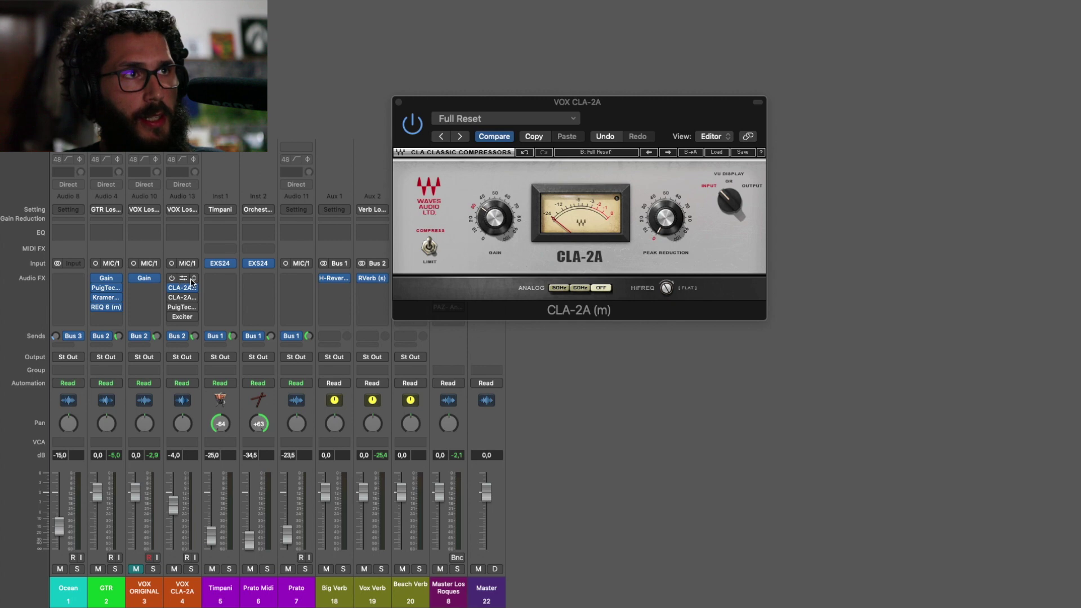
key(space)
click(191, 569)
mouse_move(177, 302)
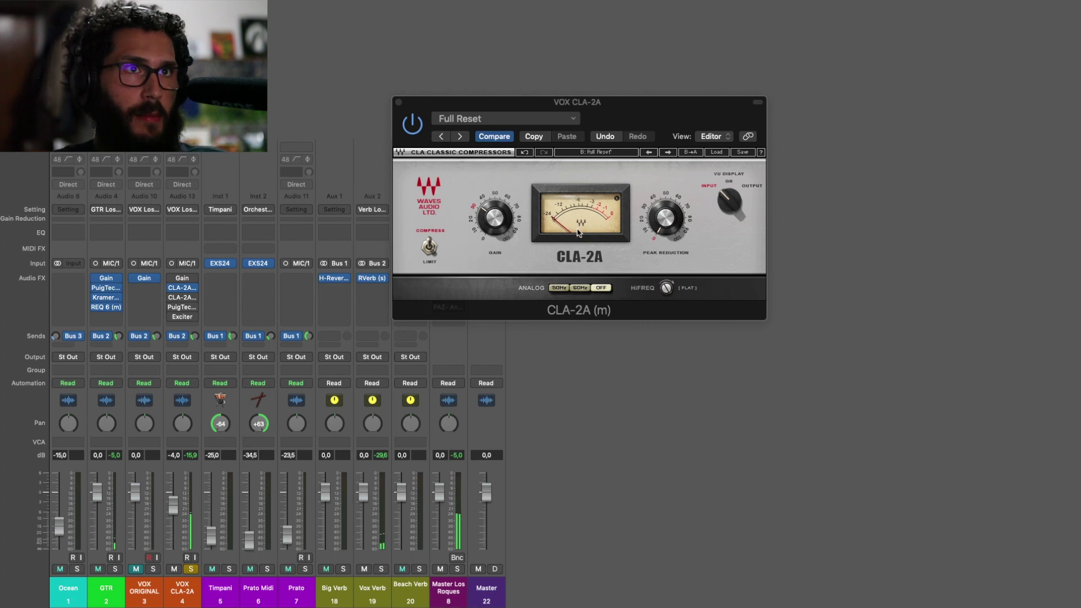
mouse_move(235, 267)
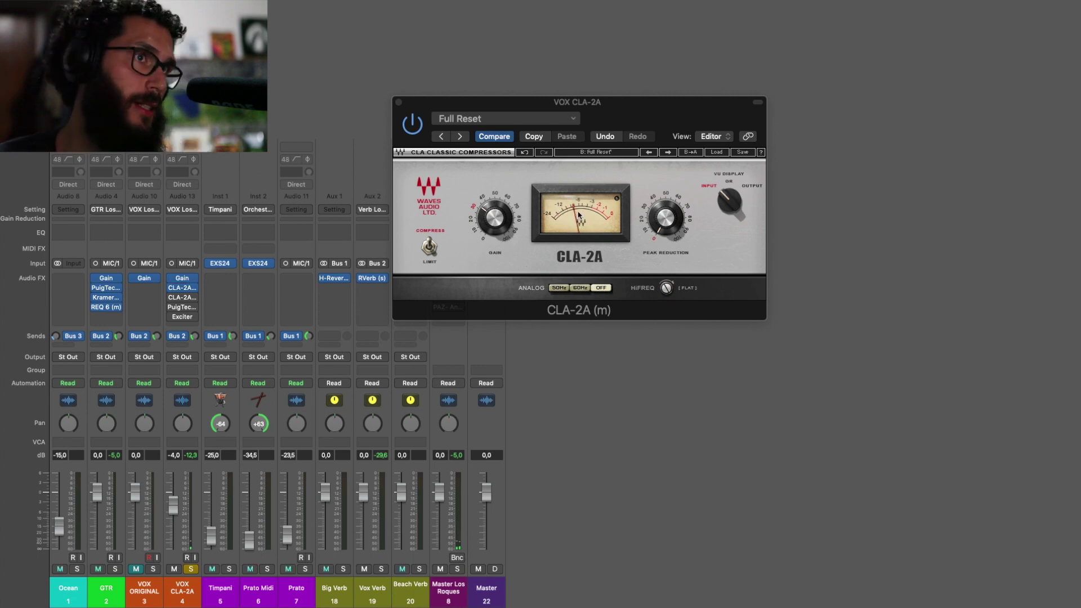
Set the VU display to GR and raise Peak Reduction to about 50 while the vocal plays.
click(728, 187)
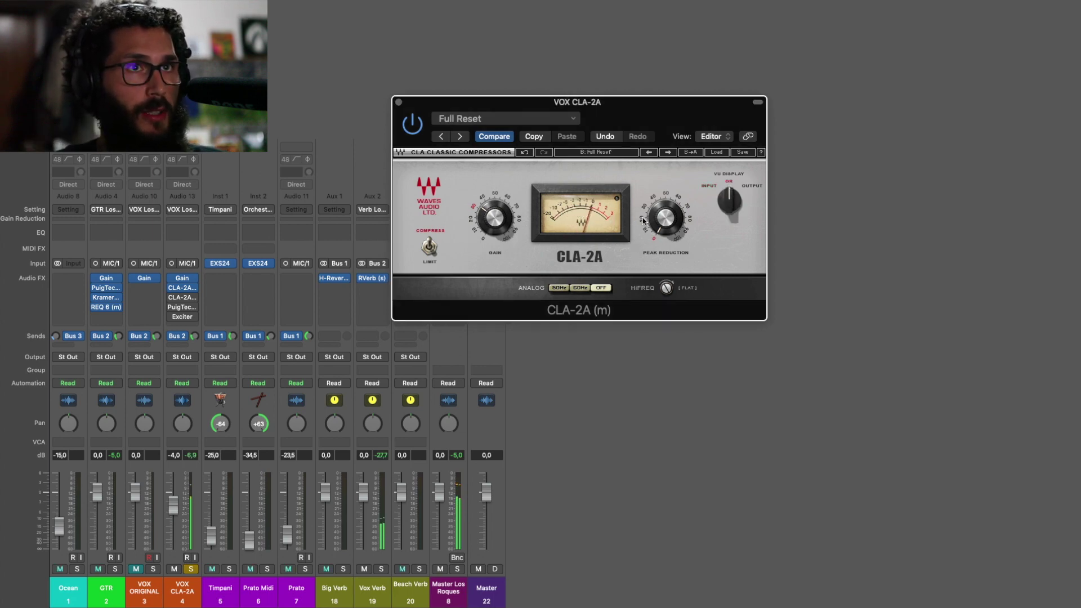
mouse_move(665, 220)
drag(665, 220, 665, 187)
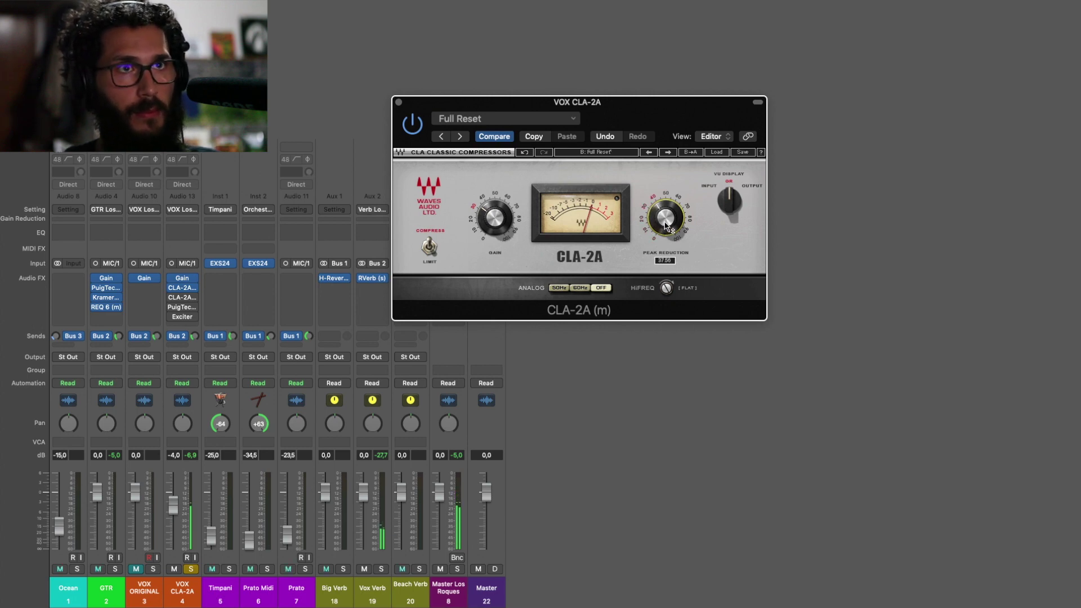
drag(659, 227, 662, 223)
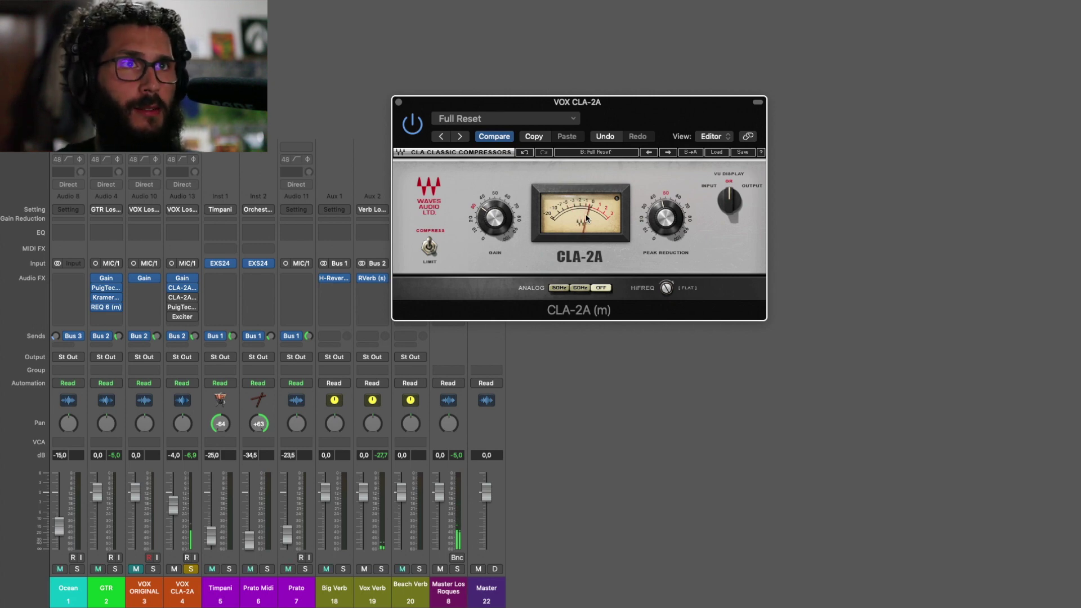
Set the VU display to Output and raise the compressor's Gain to about 40 to make up the level.
click(718, 194)
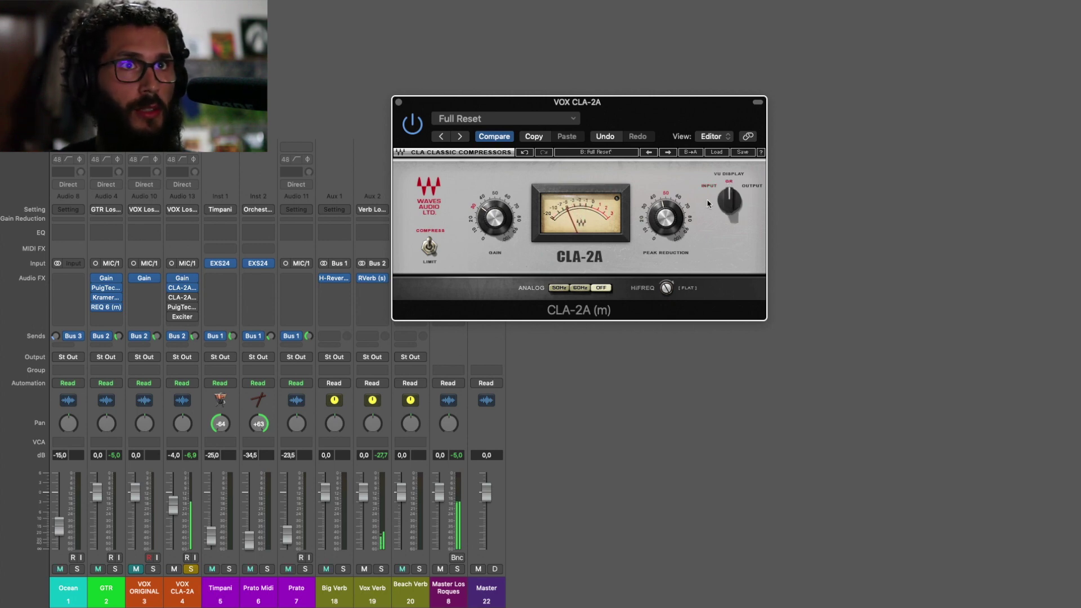
click(748, 187)
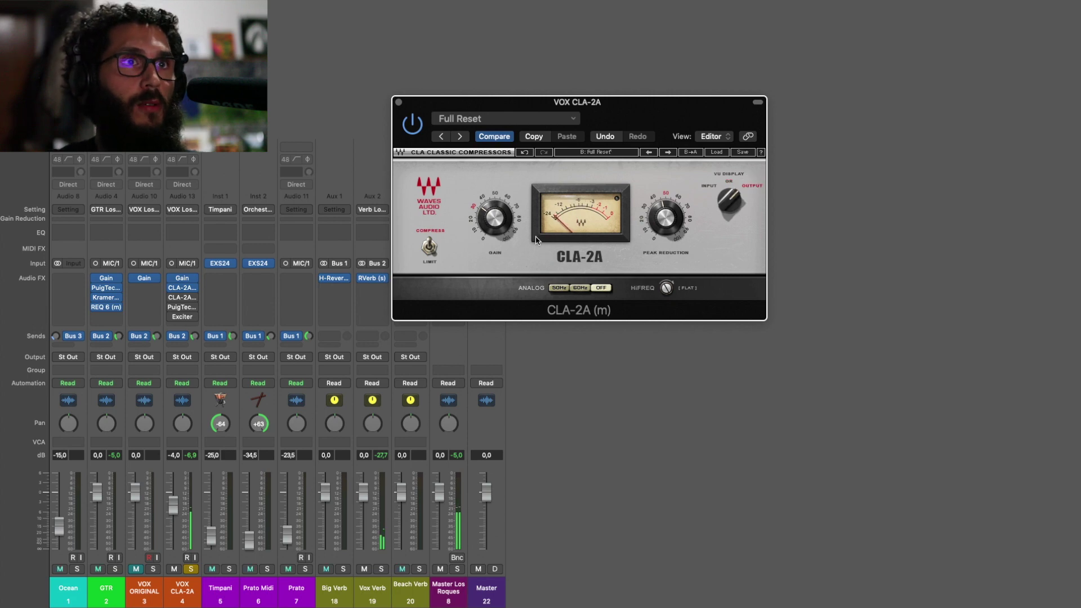
mouse_move(490, 219)
drag(493, 221, 493, 210)
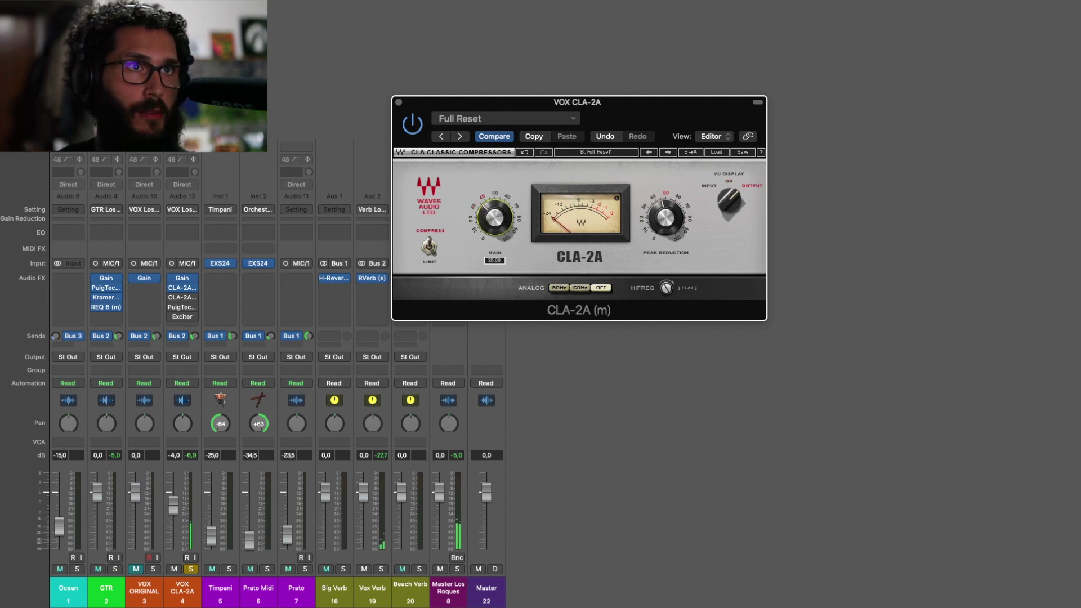
drag(493, 204, 493, 191)
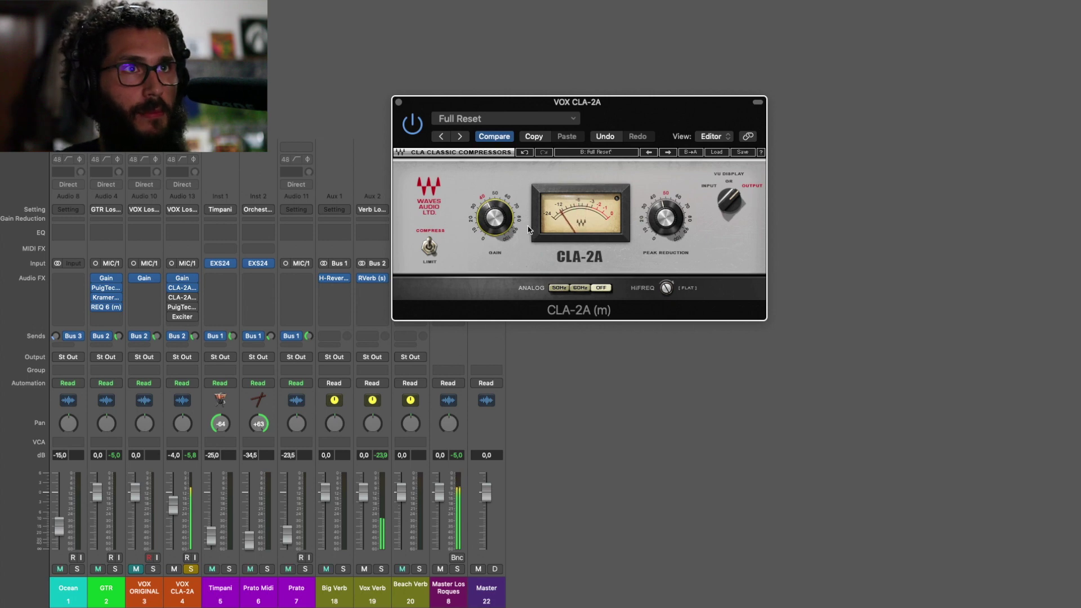
drag(506, 226, 504, 229)
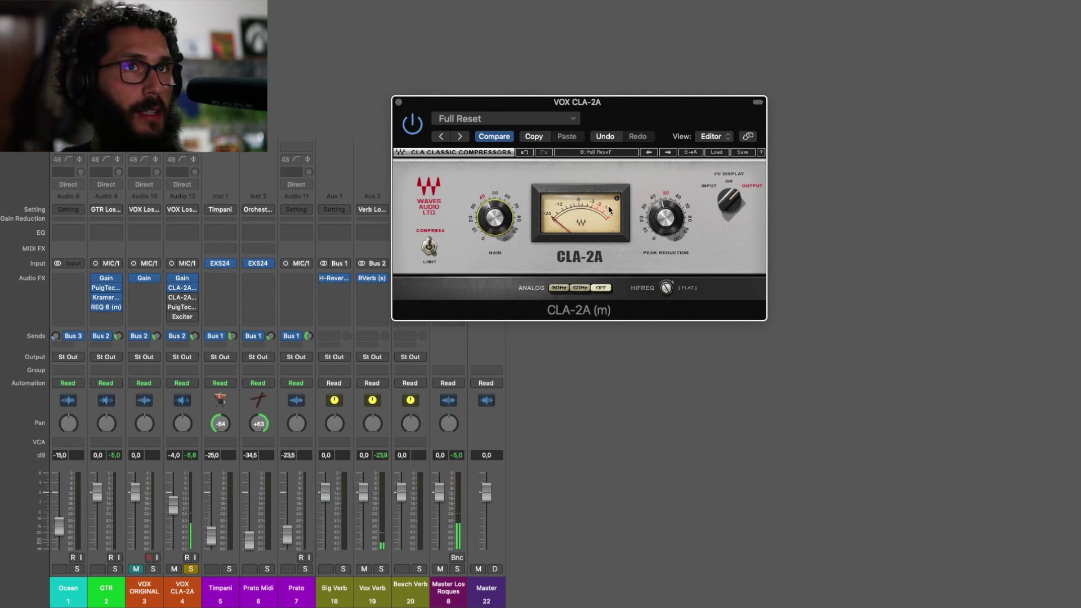
mouse_move(490, 223)
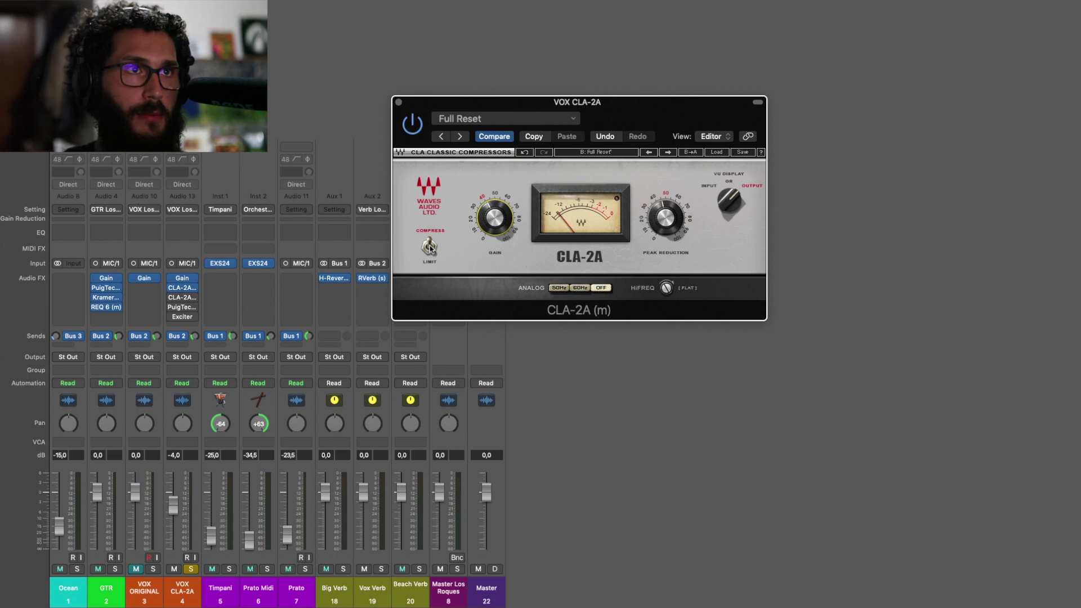
Compare the Limit and Compress modes on the playing vocal with the VU display on GR, ending on Compress.
click(430, 246)
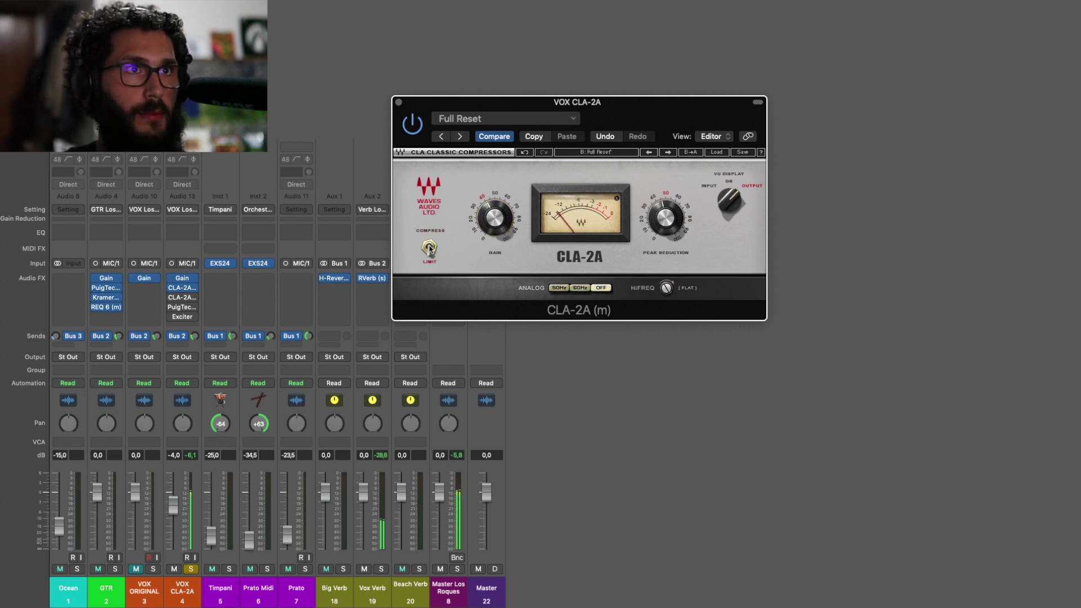
click(729, 183)
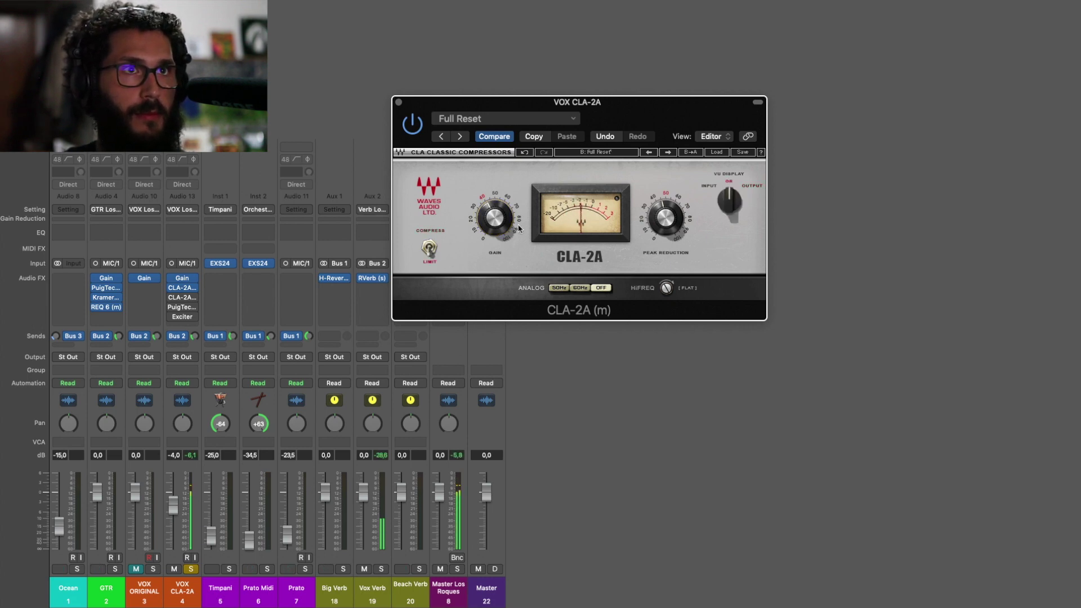
click(429, 247)
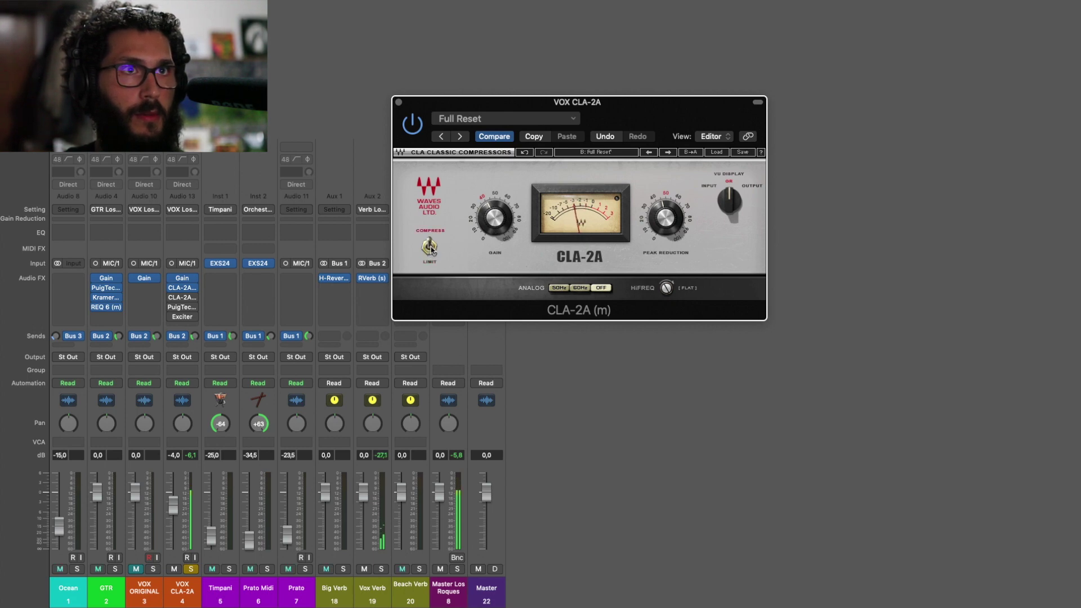
click(430, 248)
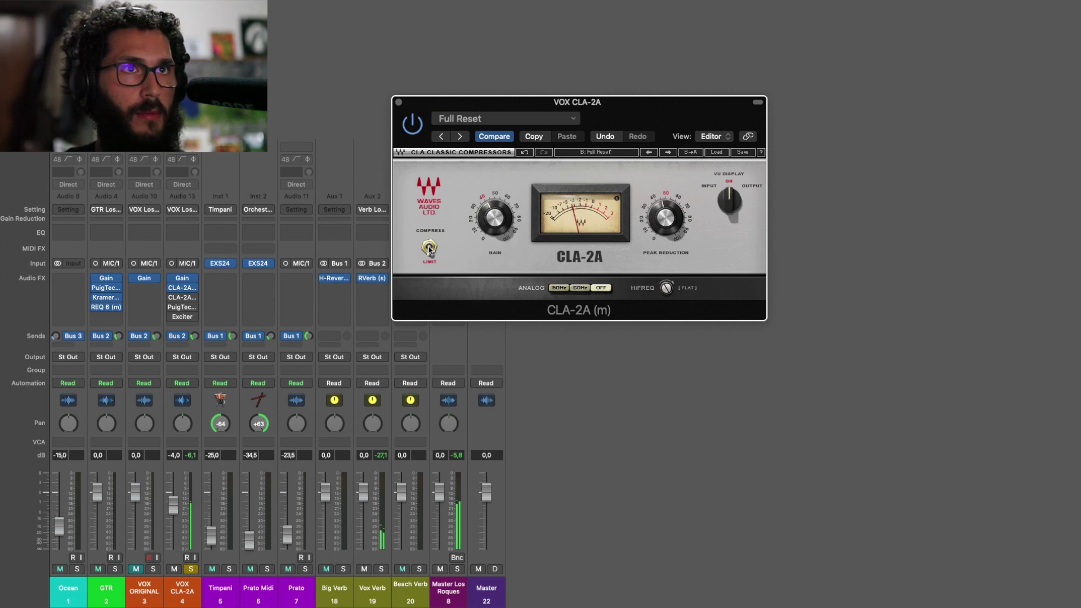
click(429, 248)
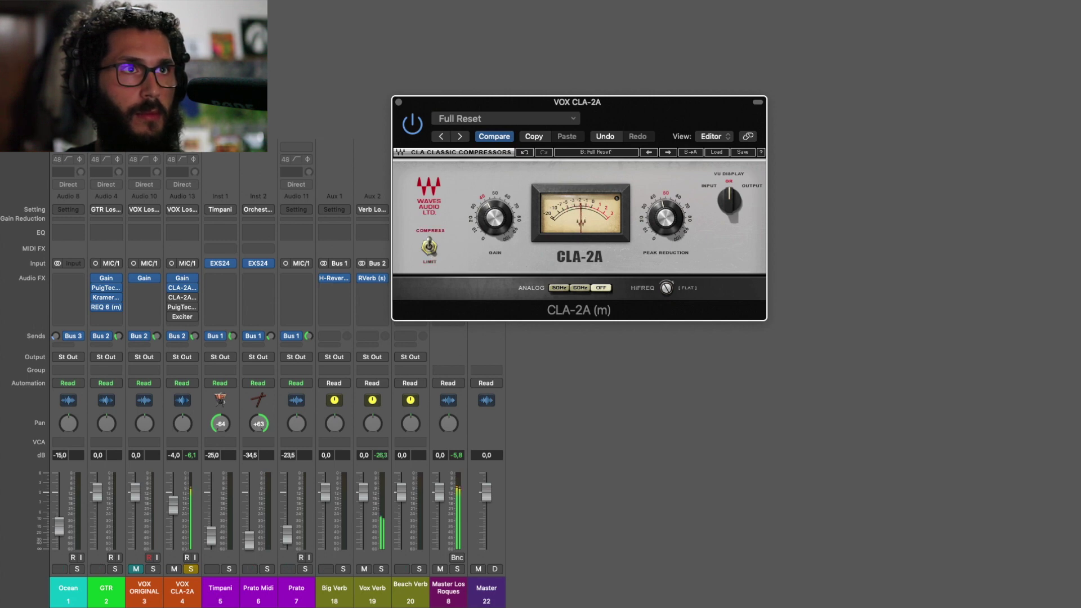
click(428, 247)
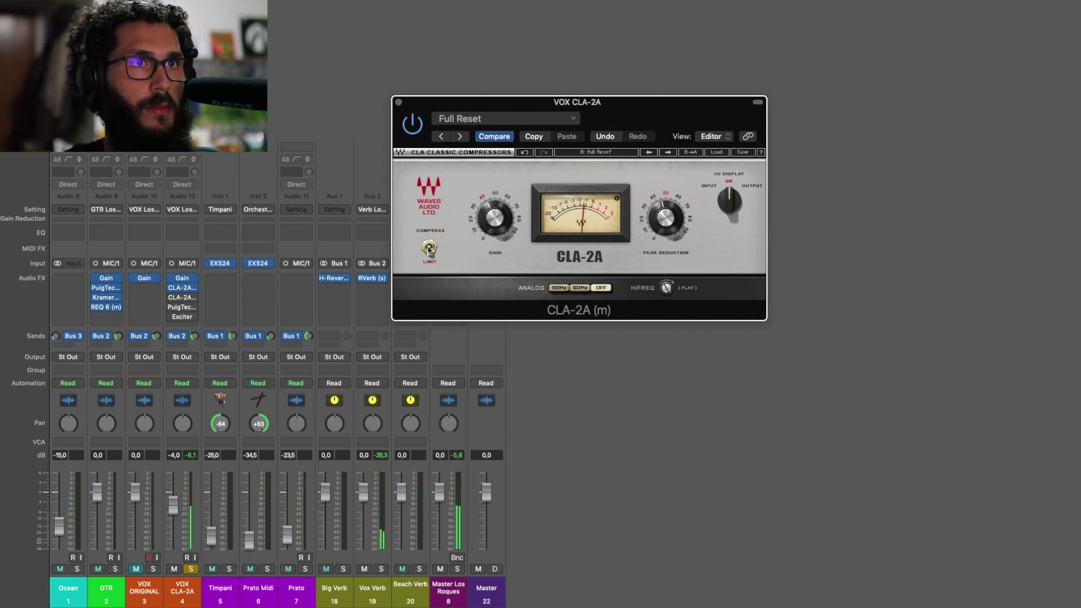
click(429, 248)
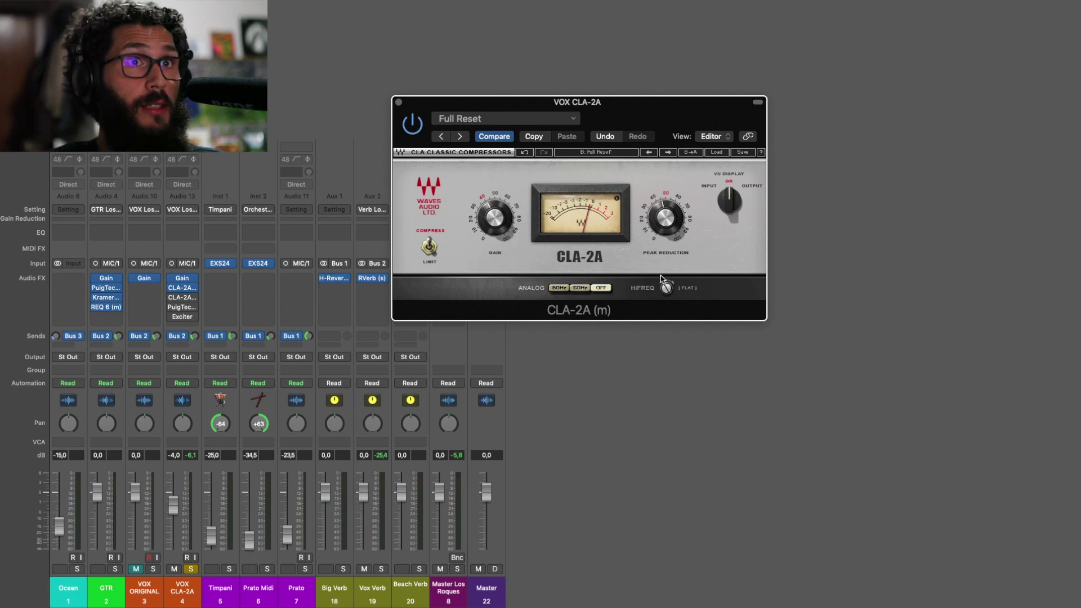
Lower HiFreq to 0 and fine-tune the Gain around 40 with the VU display set to Output.
mouse_move(667, 290)
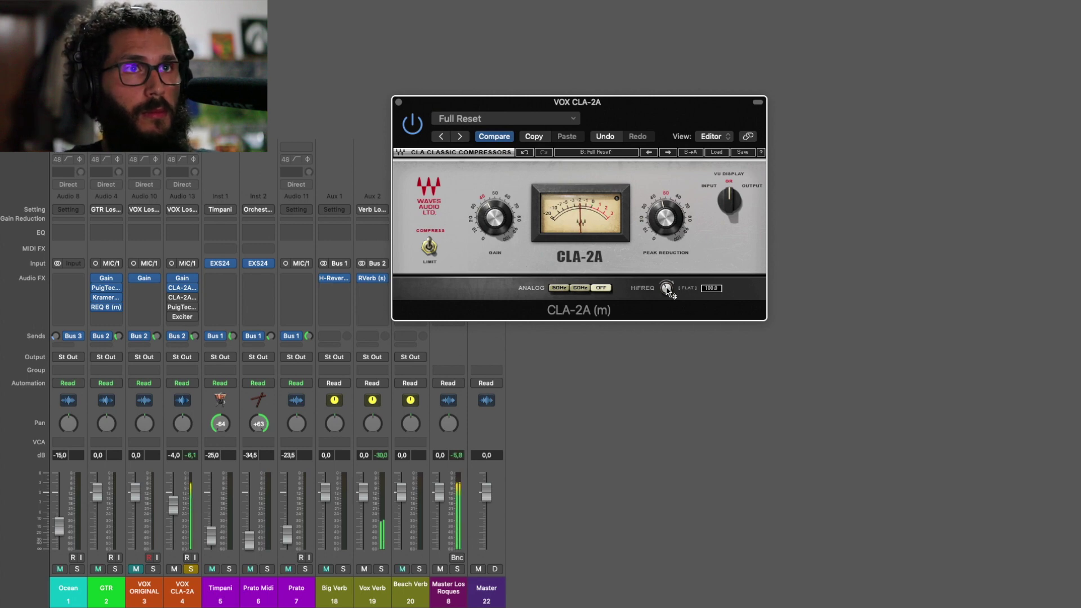
drag(668, 289, 668, 337)
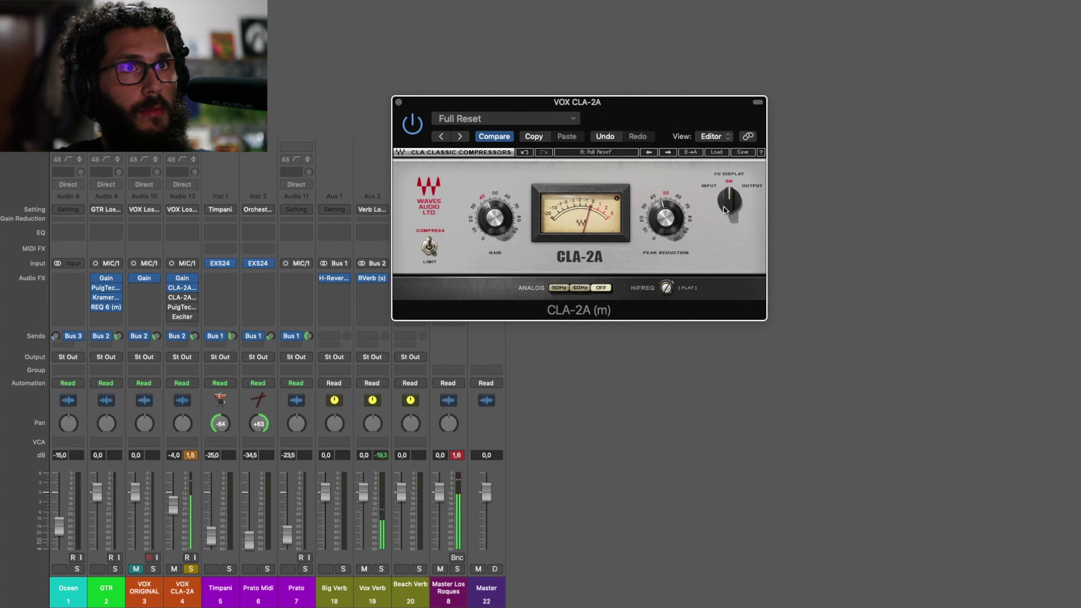
click(751, 187)
drag(494, 218, 494, 225)
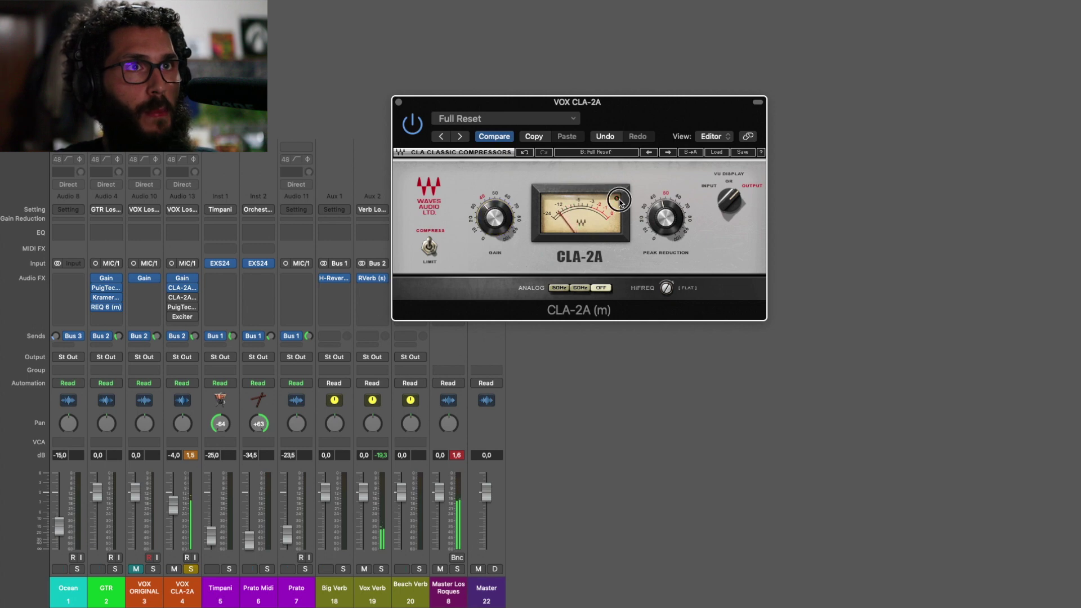
drag(495, 219, 494, 222)
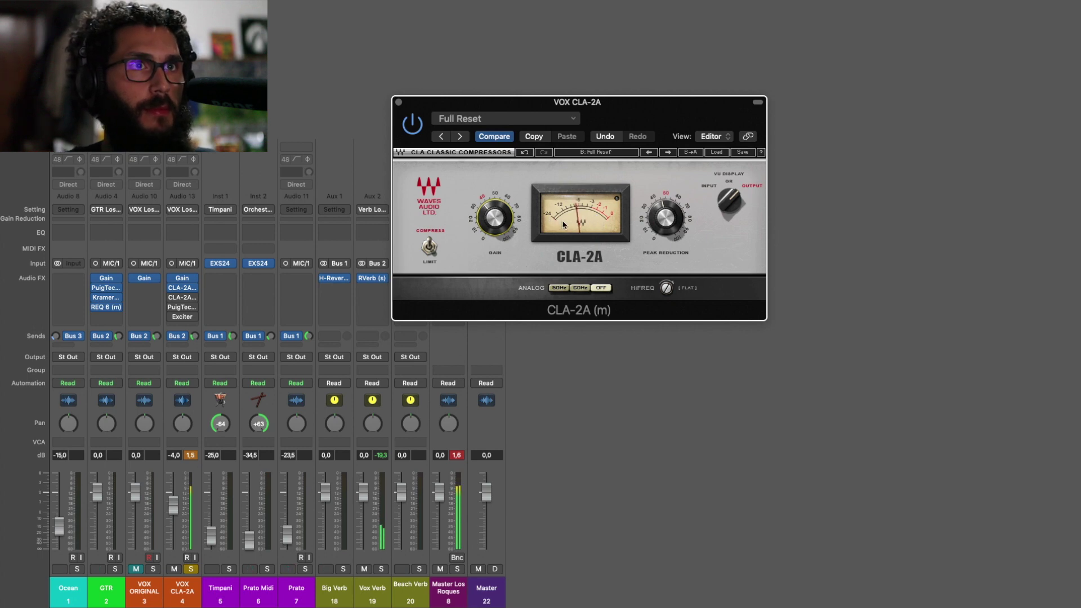
drag(493, 220, 491, 221)
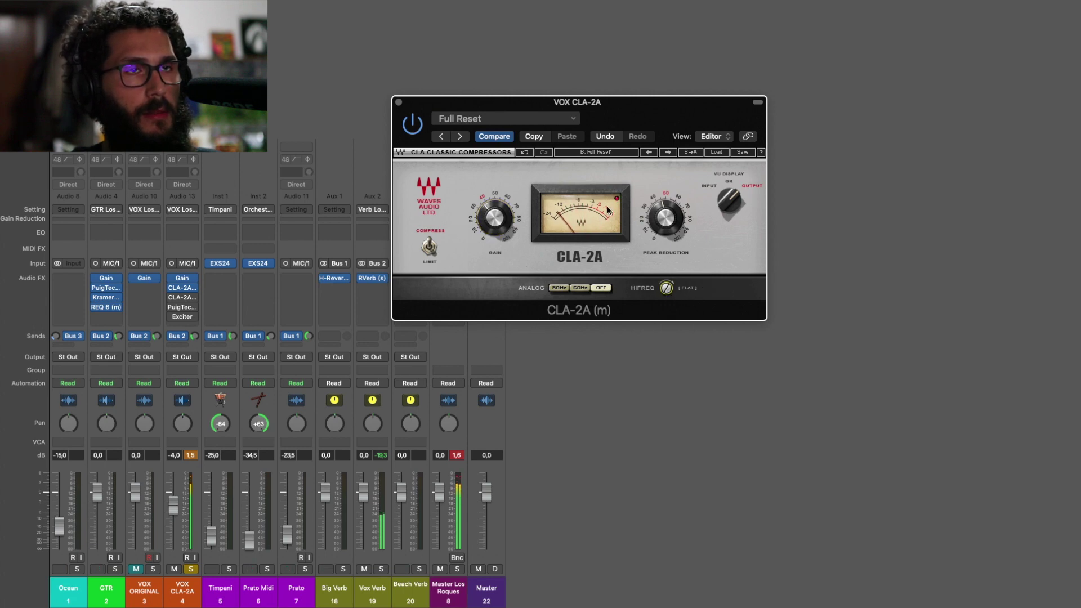
mouse_move(494, 218)
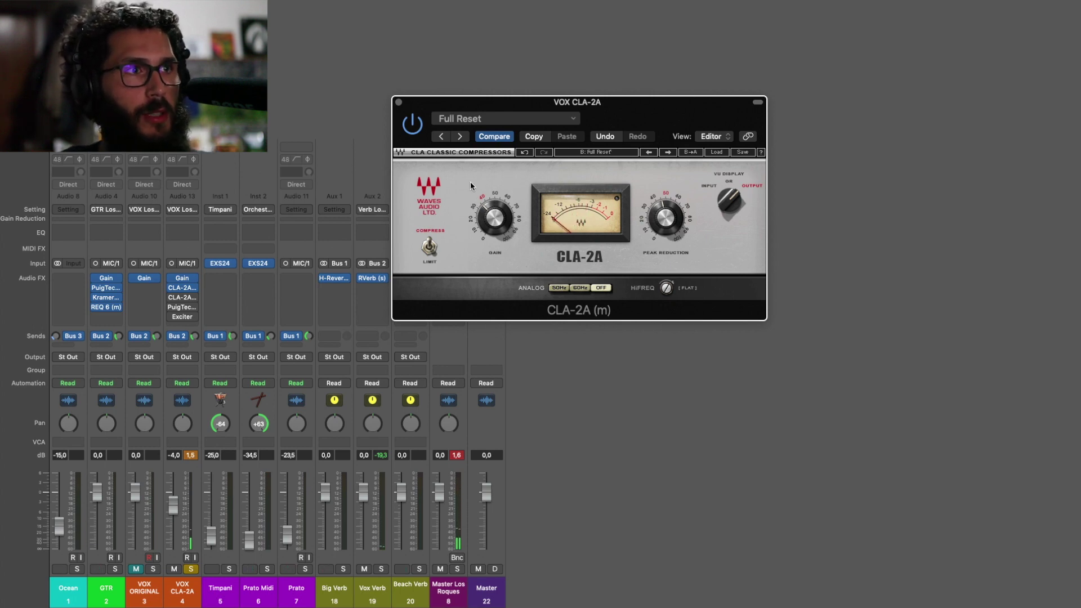
Switch both CLA-2A inserts on the VOX CLA-2A channel to setup A, enabling the second one and lowering its HiFreq.
click(599, 157)
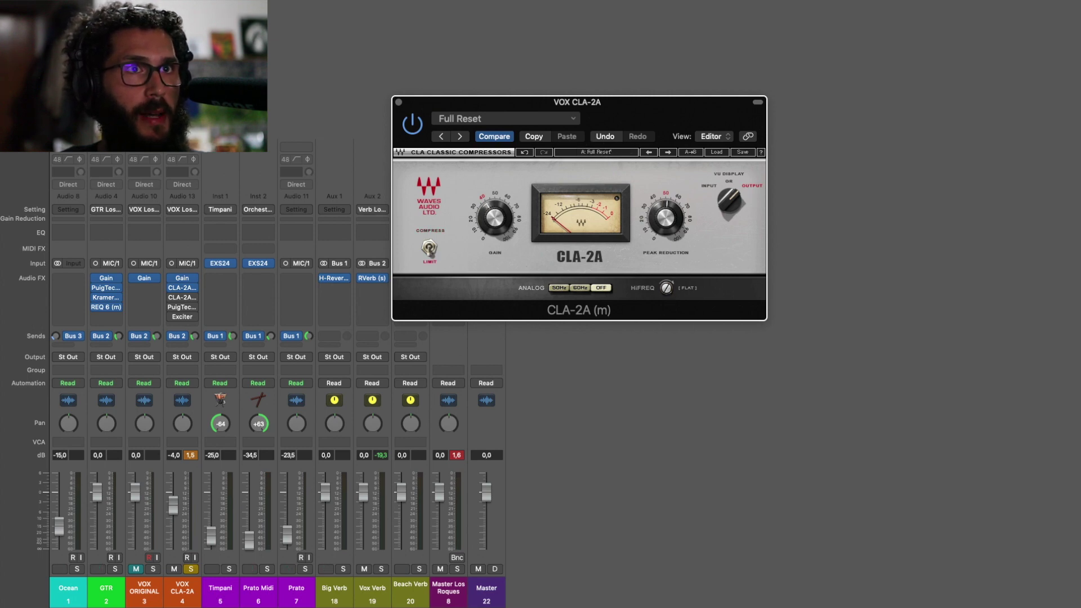
mouse_move(665, 291)
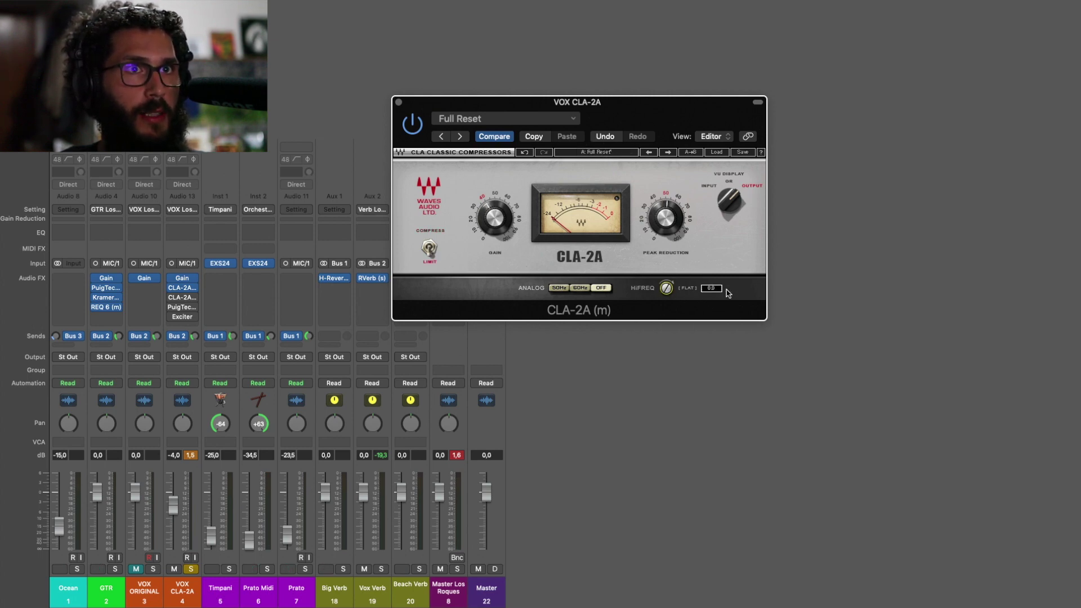
click(185, 298)
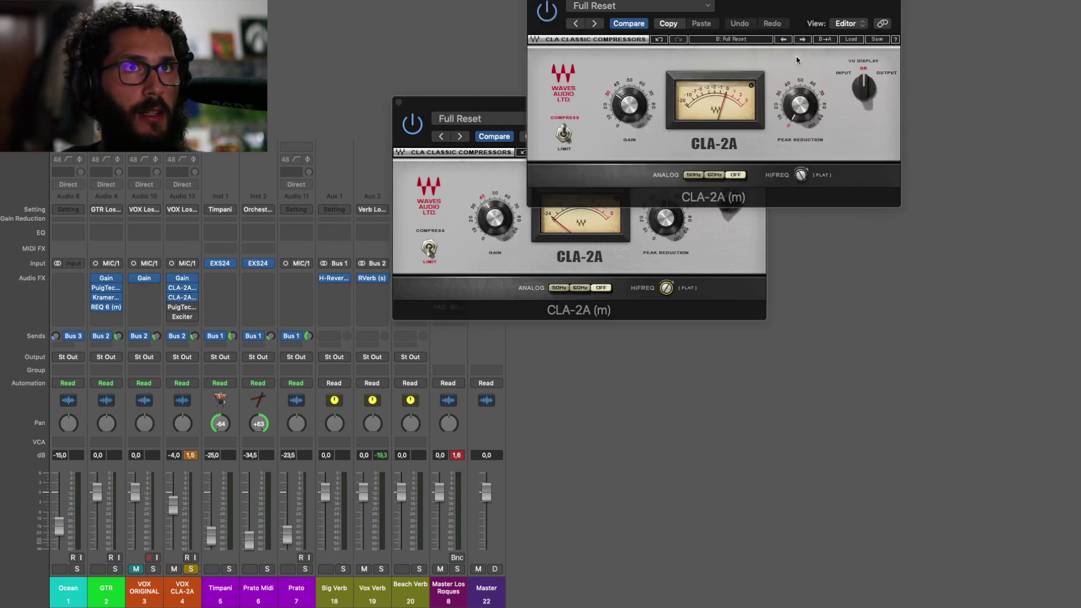
click(736, 39)
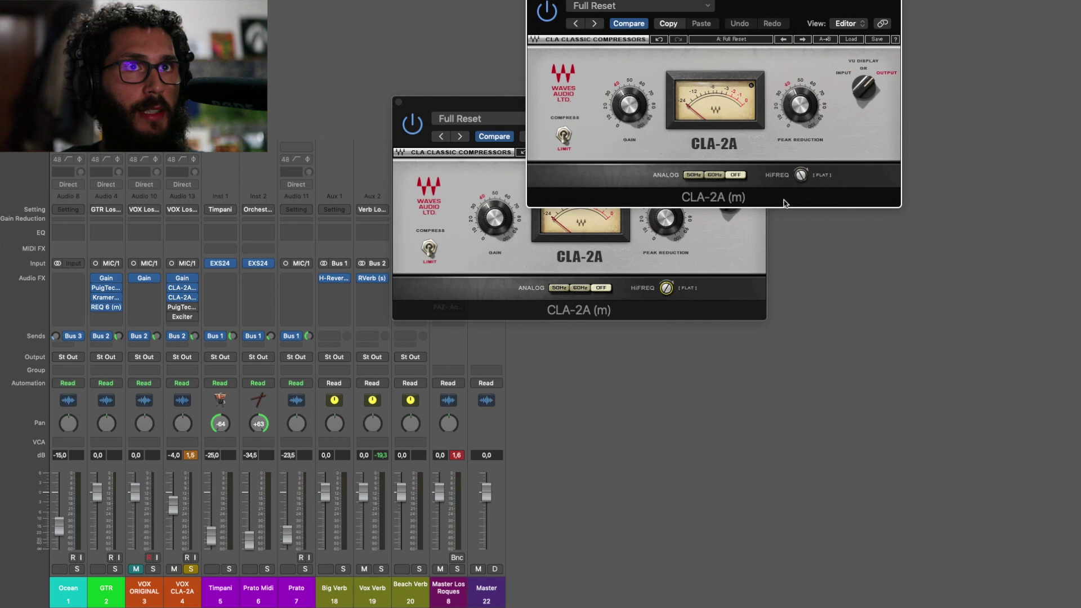
drag(802, 176, 847, 179)
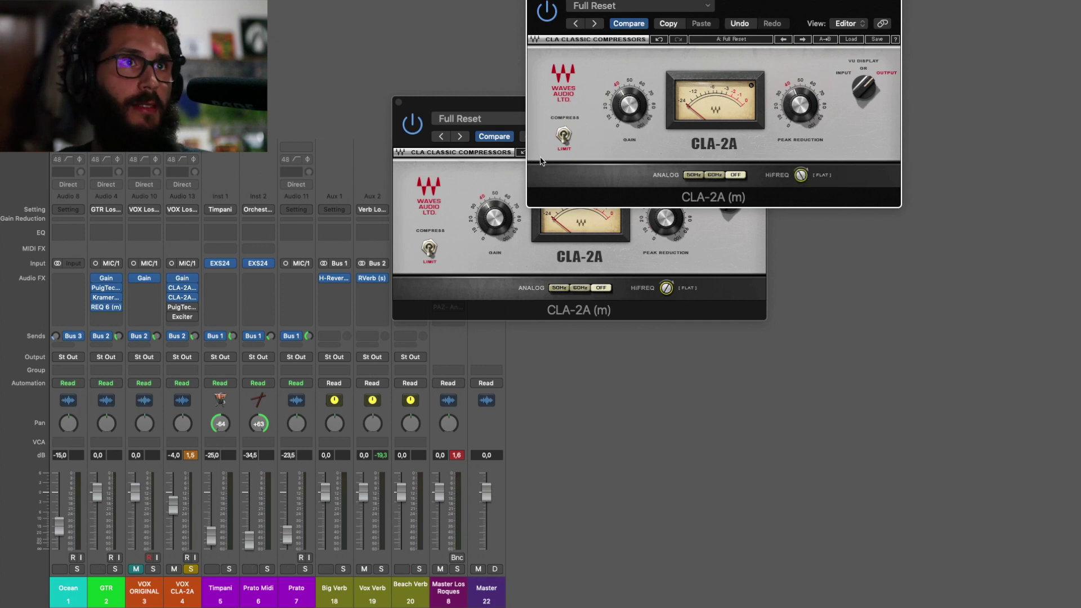
Close both compressor windows, bypass the second CLA-2A insert on the VOX CLA-2A channel, and reopen the first one.
key(cmd+w)
click(399, 102)
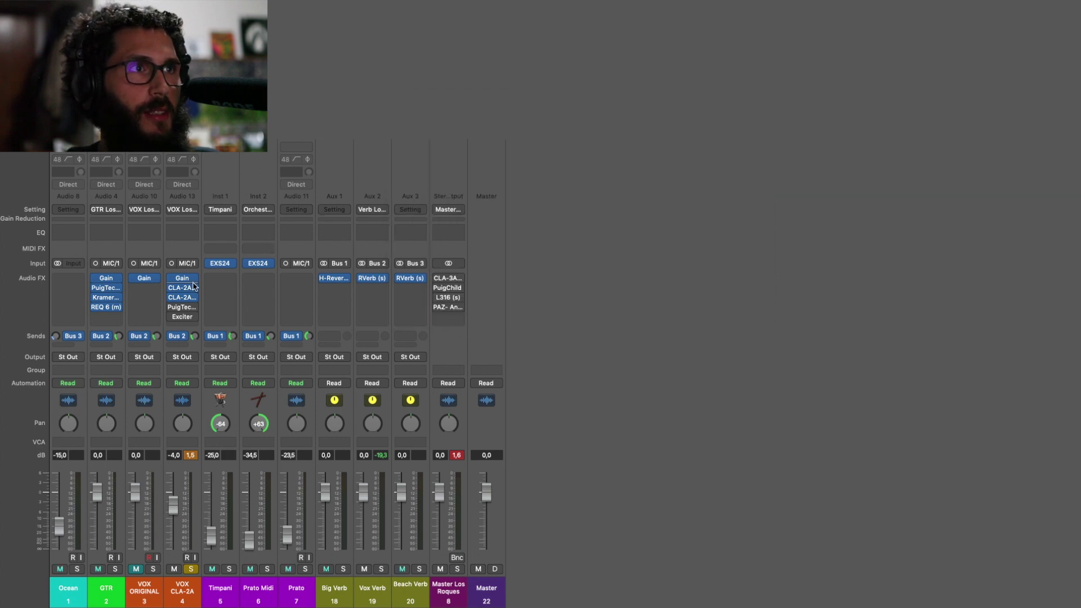
mouse_move(180, 301)
click(171, 297)
click(182, 297)
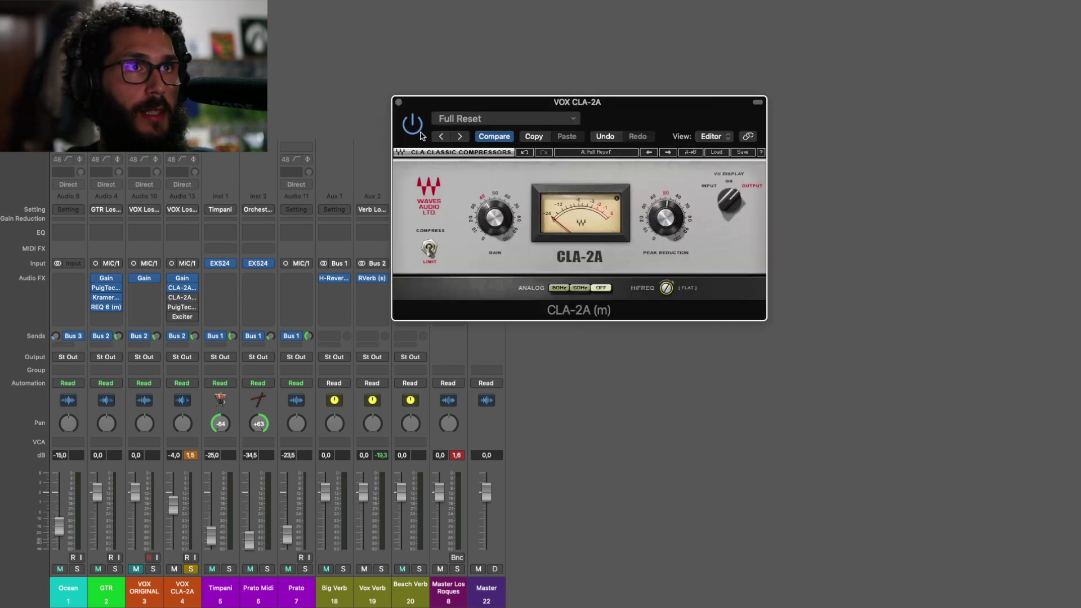
Close the compressor window, reset the VOX CLA-2A channel's peak reading, unsolo that channel, and play the full mix.
click(399, 103)
click(191, 455)
click(191, 569)
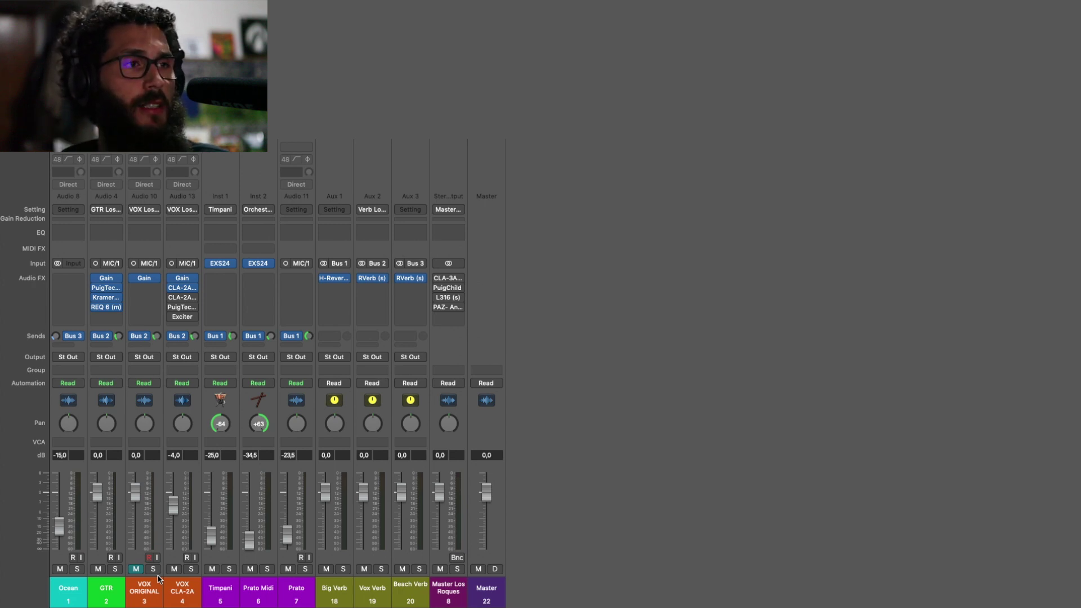
key(space)
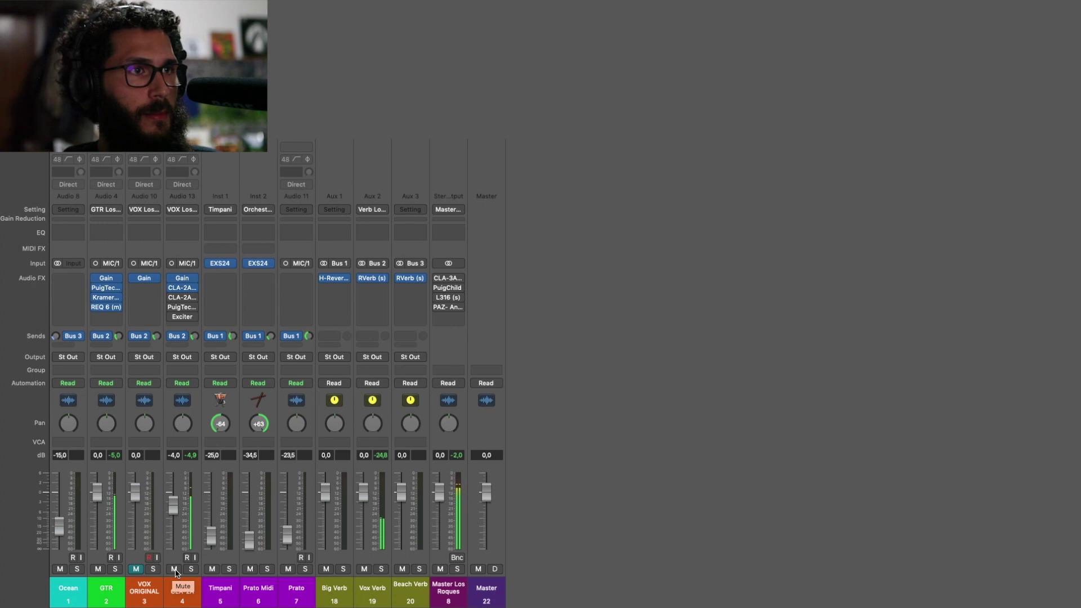
Compare the VOX CLA-2A and VOX ORIGINAL channels in the playing mix by alternating their mutes, ending with only VOX ORIGINAL muted.
click(174, 569)
click(135, 569)
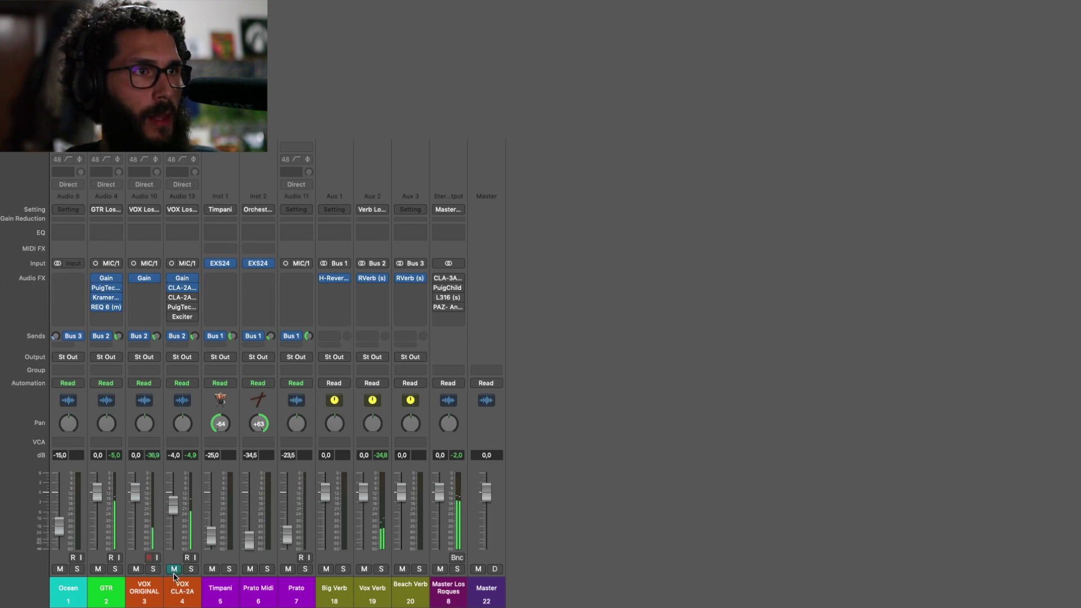
click(136, 569)
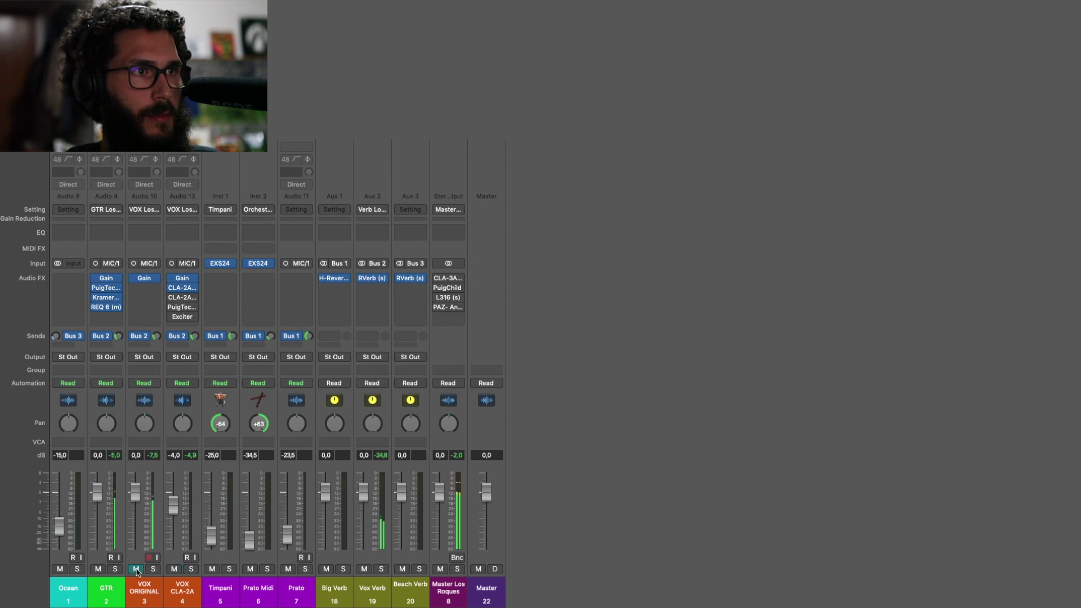
click(174, 571)
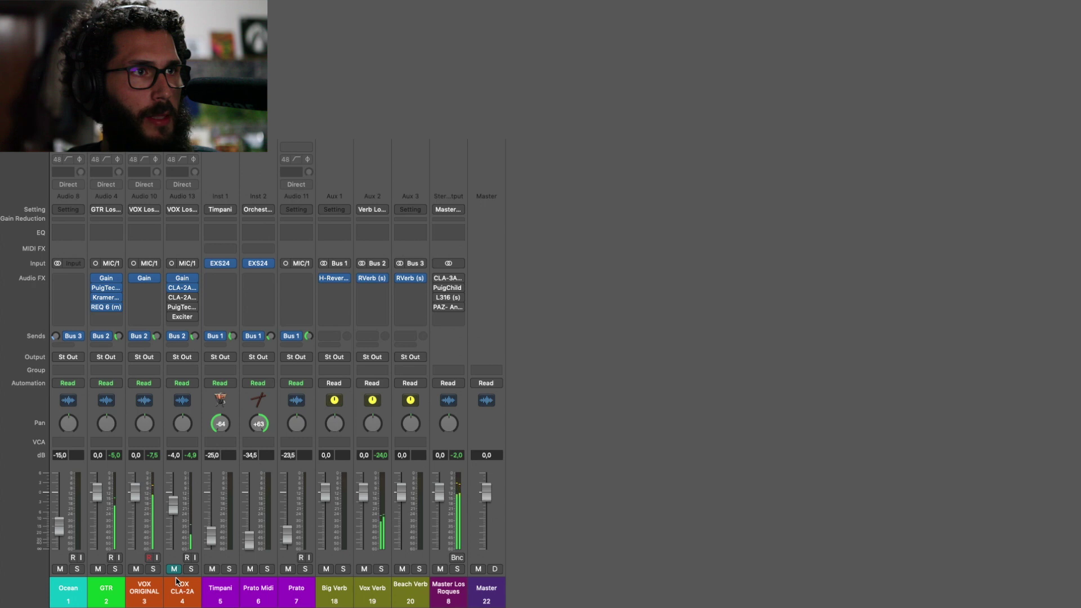
click(136, 569)
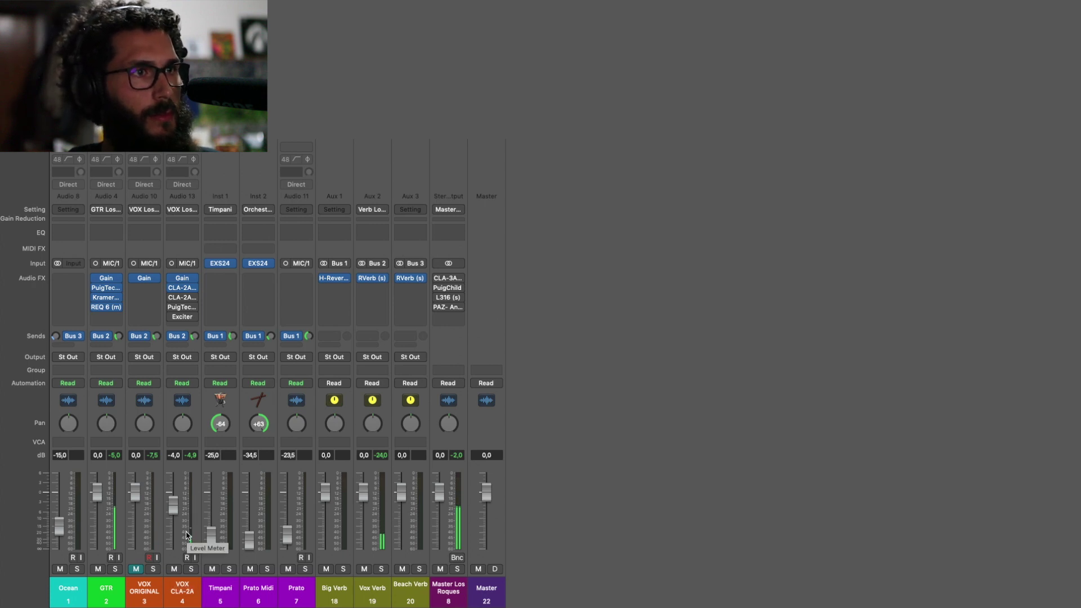
Compare the two CLA-2A inserts on the VOX CLA-2A channel during playback, activating one at a time and ending on the first.
click(172, 298)
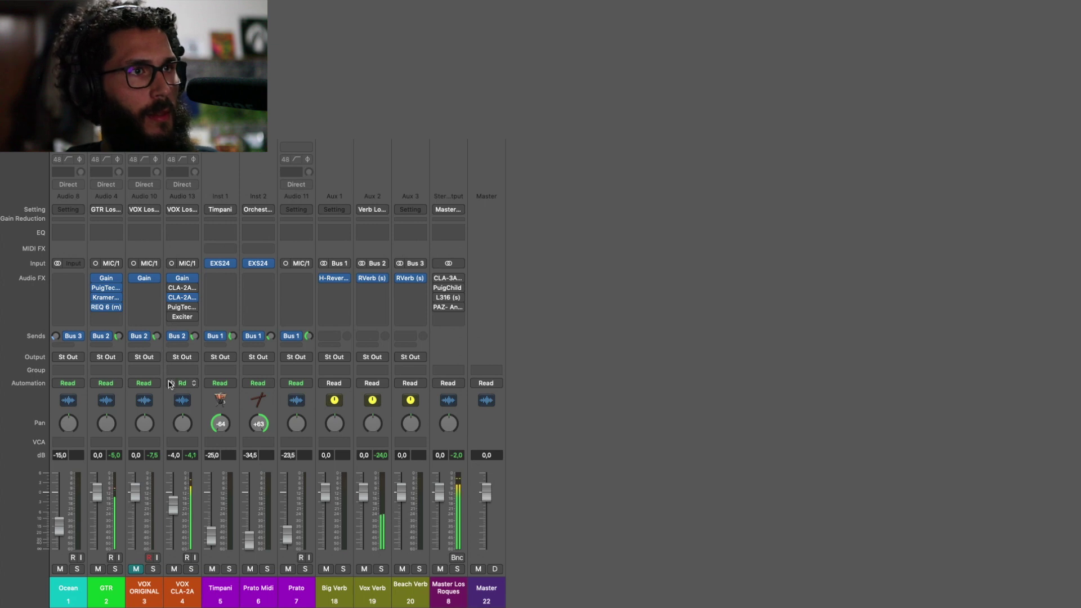
mouse_move(172, 336)
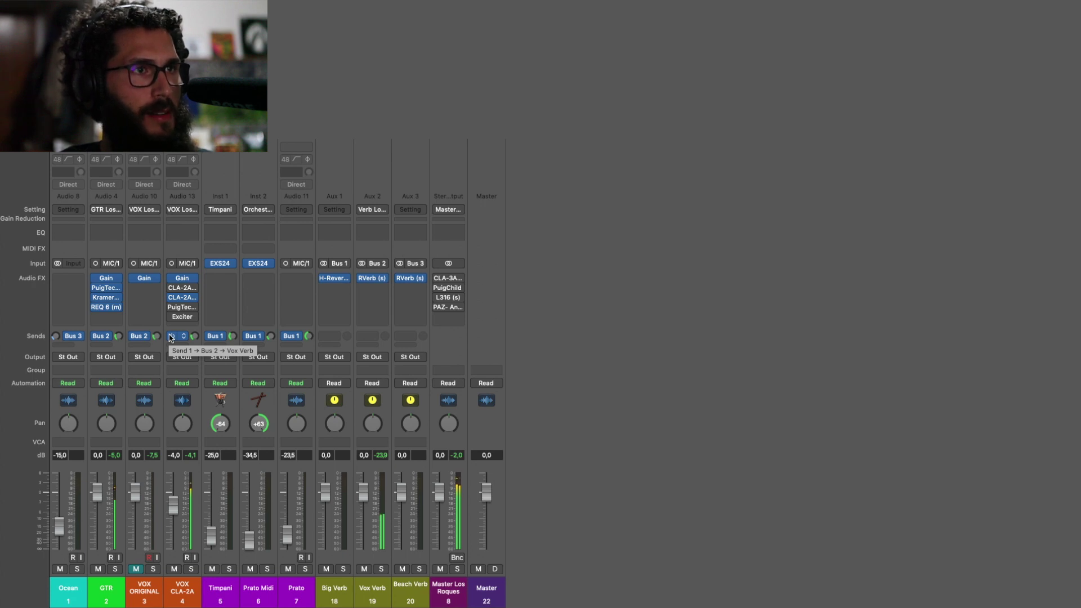
mouse_move(173, 299)
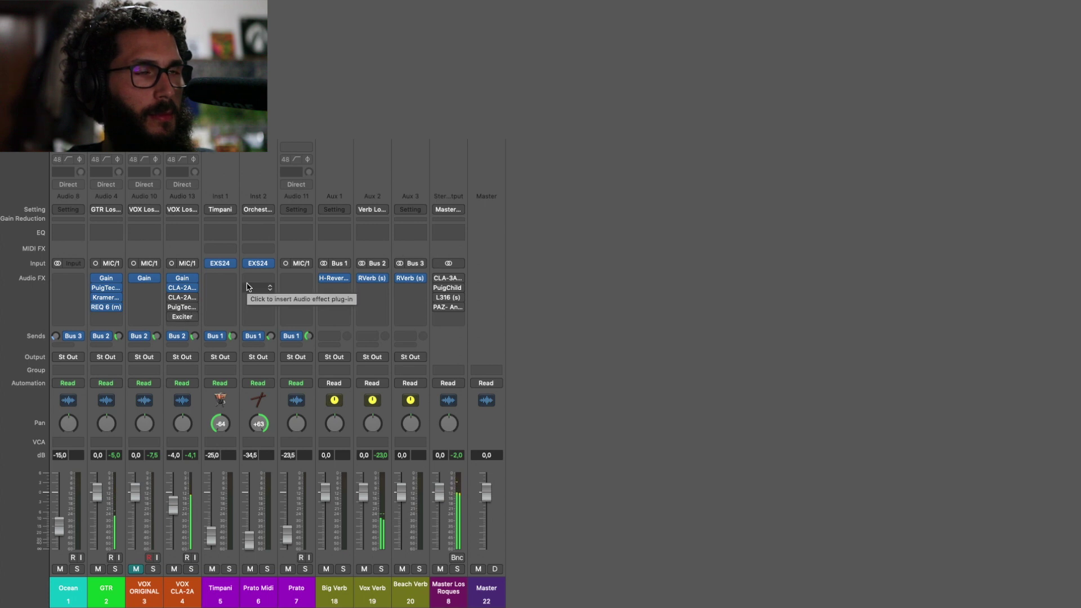
Open both CLA-2A inserts of the VOX CLA-2A channel with their windows stacked vertically and set both VU displays to GR.
click(183, 288)
click(184, 298)
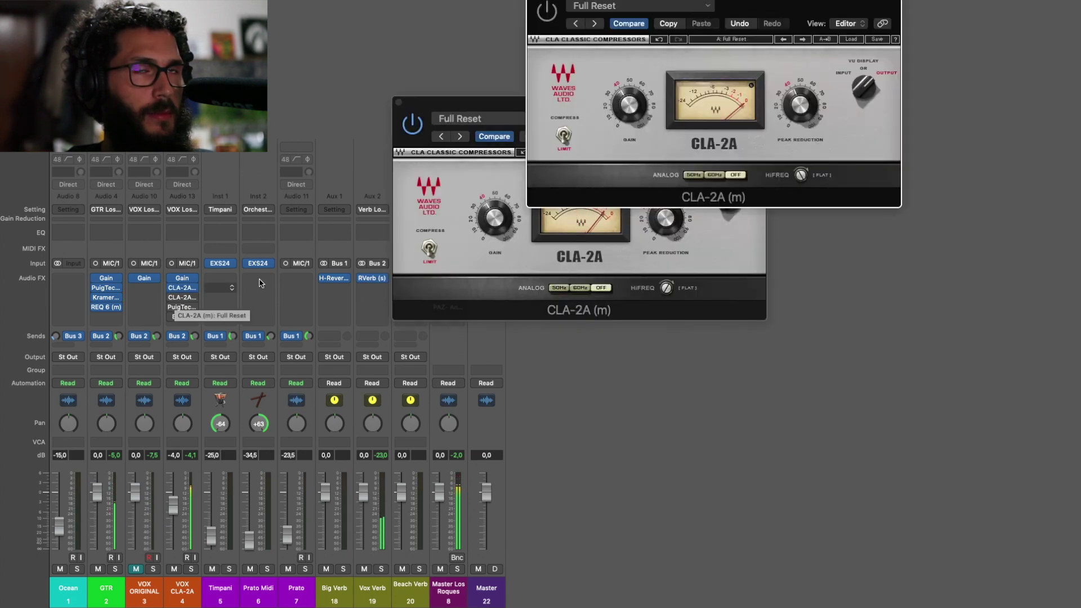
click(554, 46)
drag(556, 28, 420, 330)
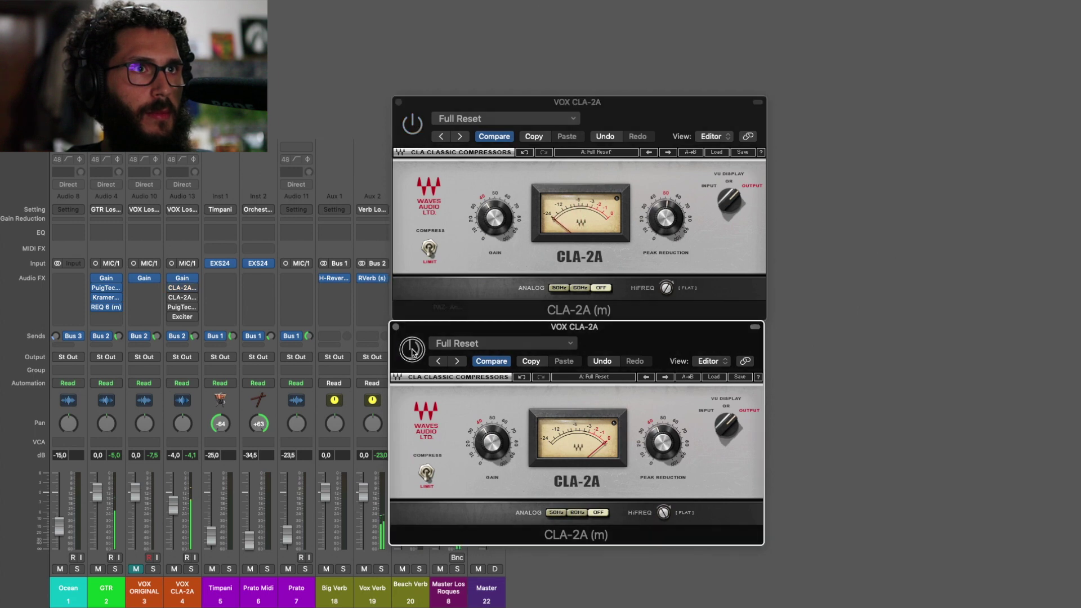
click(724, 415)
click(727, 181)
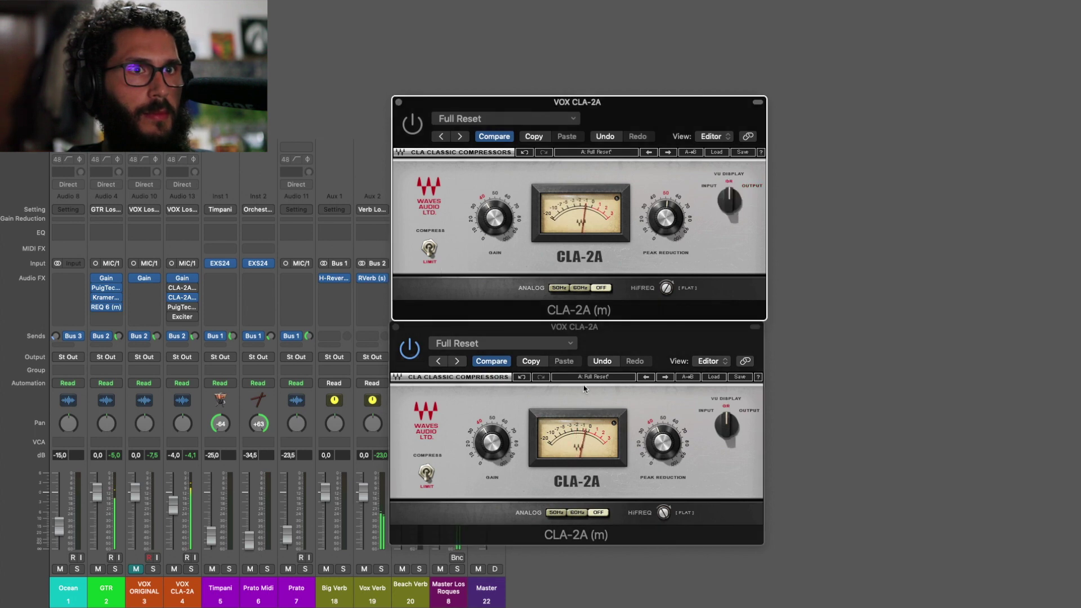
Activate the first CLA-2A insert, bypass the second, and turn down the first one's HiFreq control.
click(420, 129)
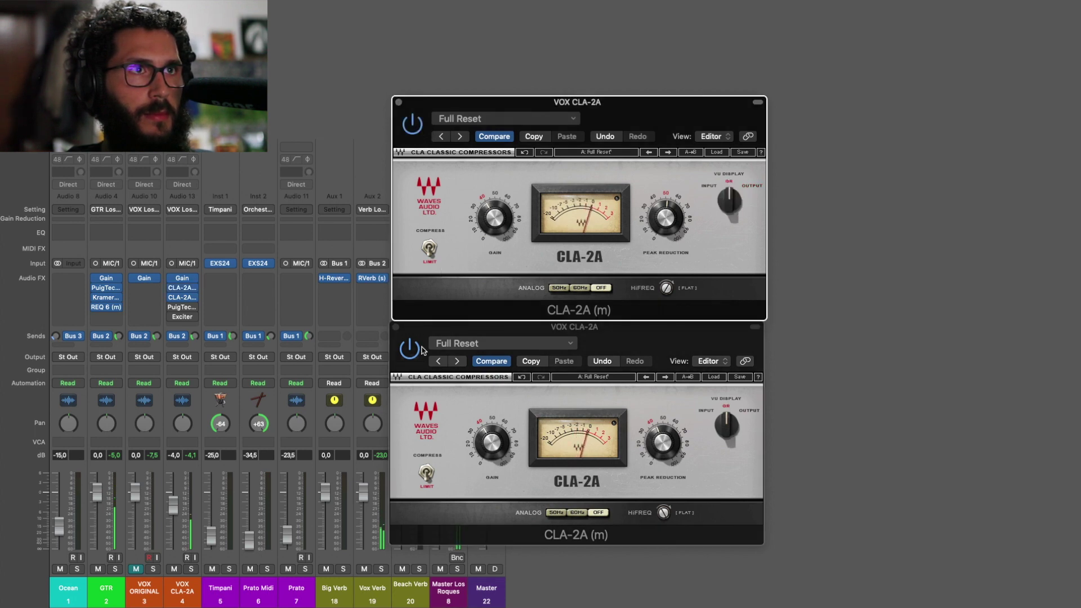
click(409, 349)
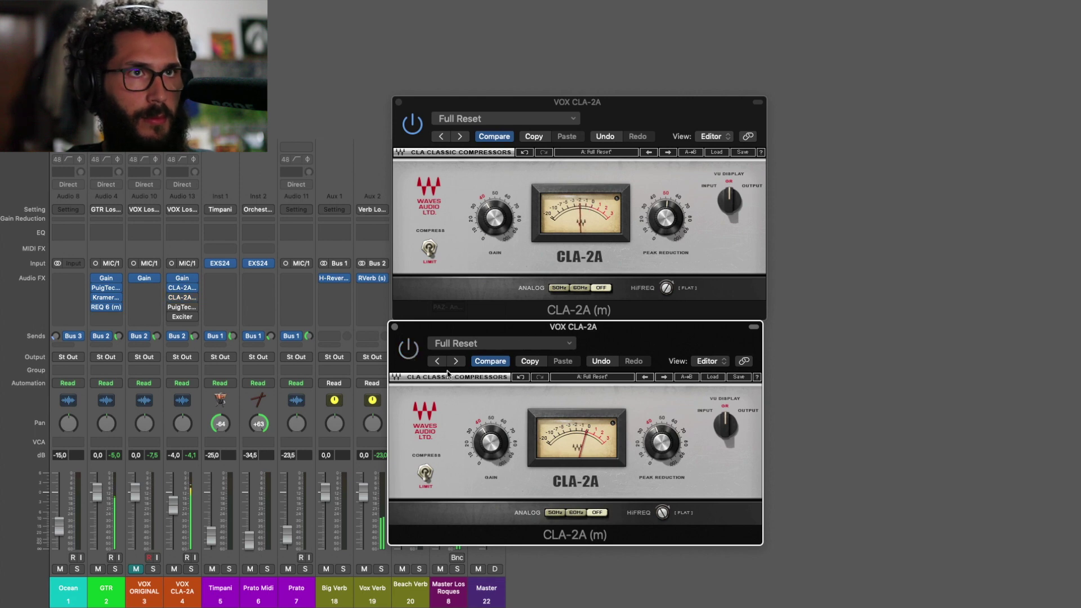
drag(667, 290, 669, 313)
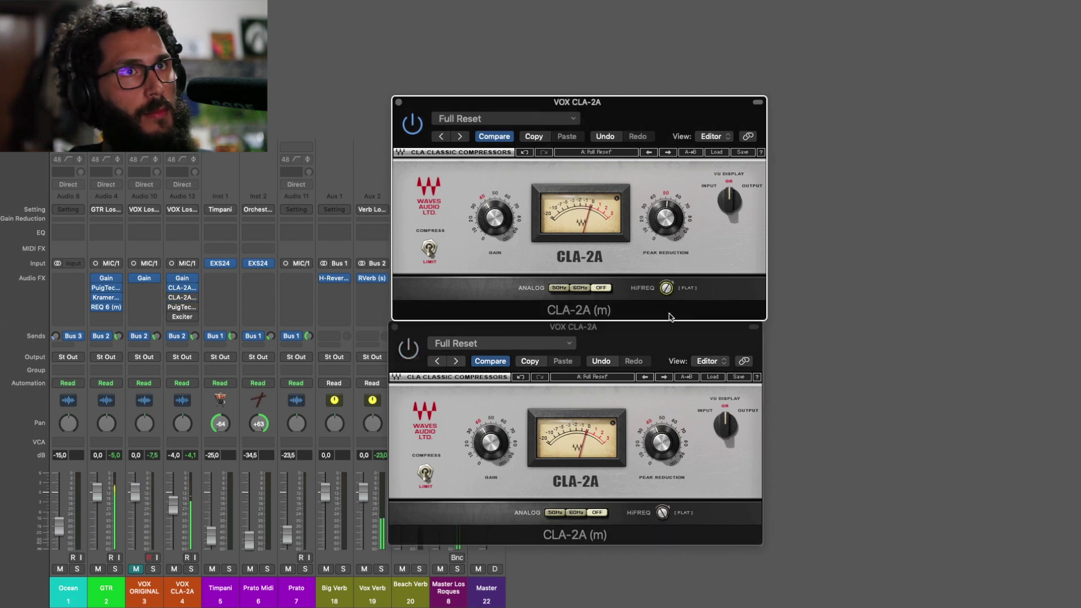